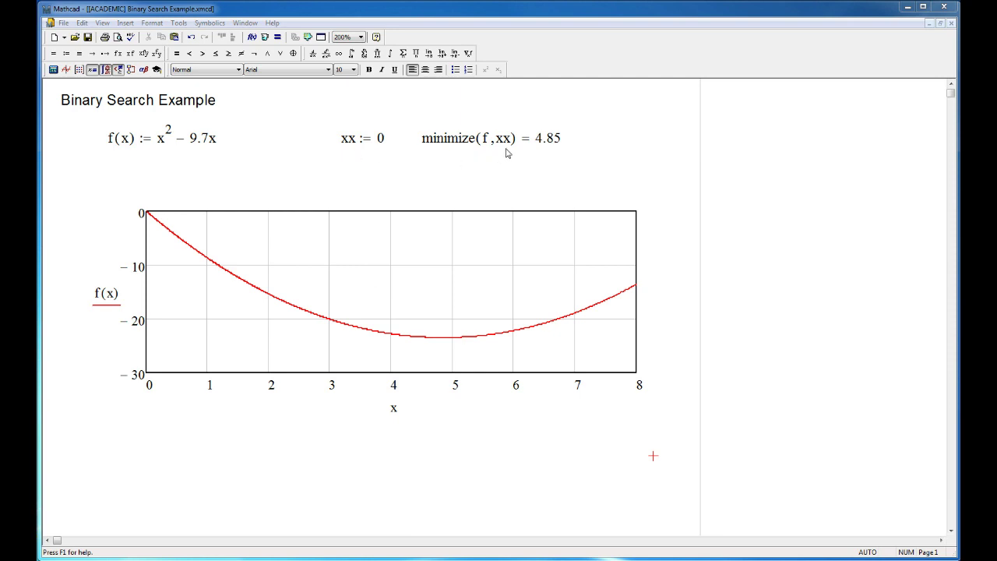
# Define x_star := minimize(f, xx) = 4.85, then f_star := f(x_star) = −23.522 below it.
pyautogui.click(422, 140)
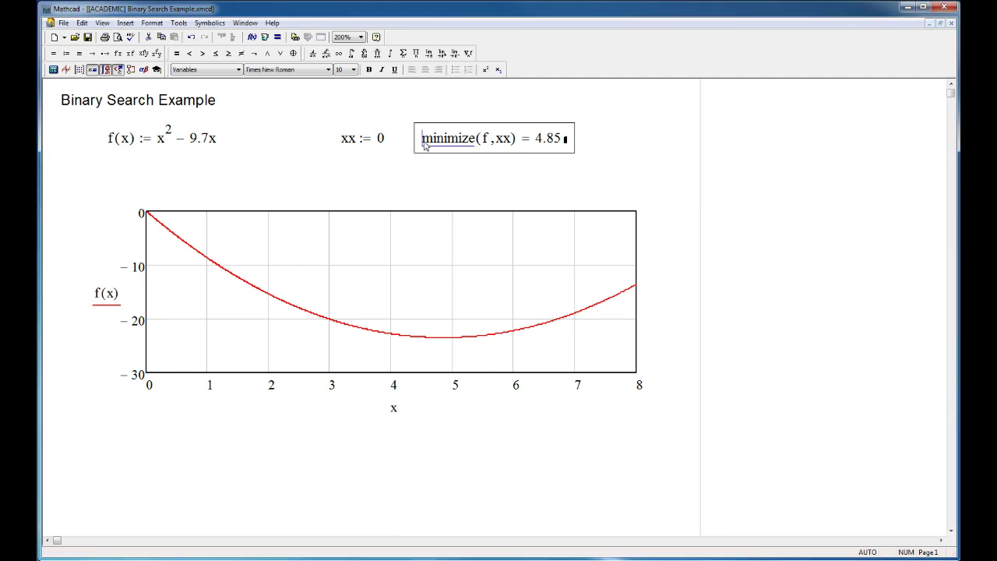
pyautogui.write(':')
pyautogui.write('x')
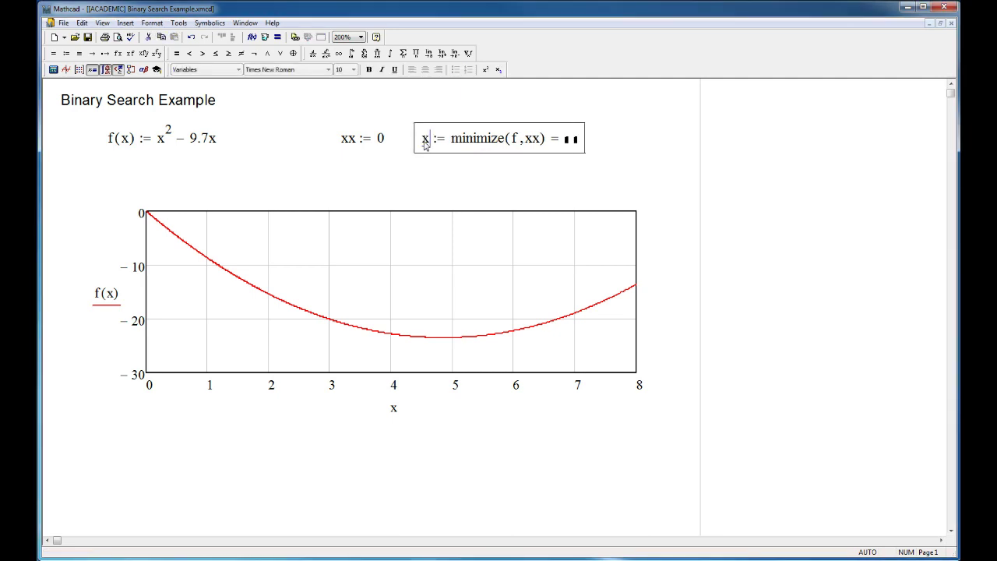
pyautogui.write('.star')
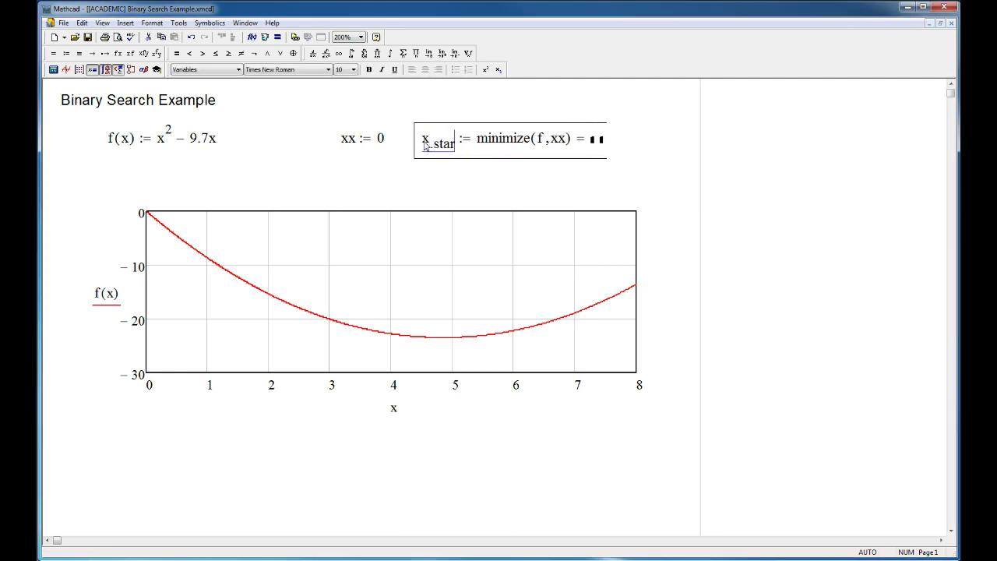
pyautogui.click(687, 129)
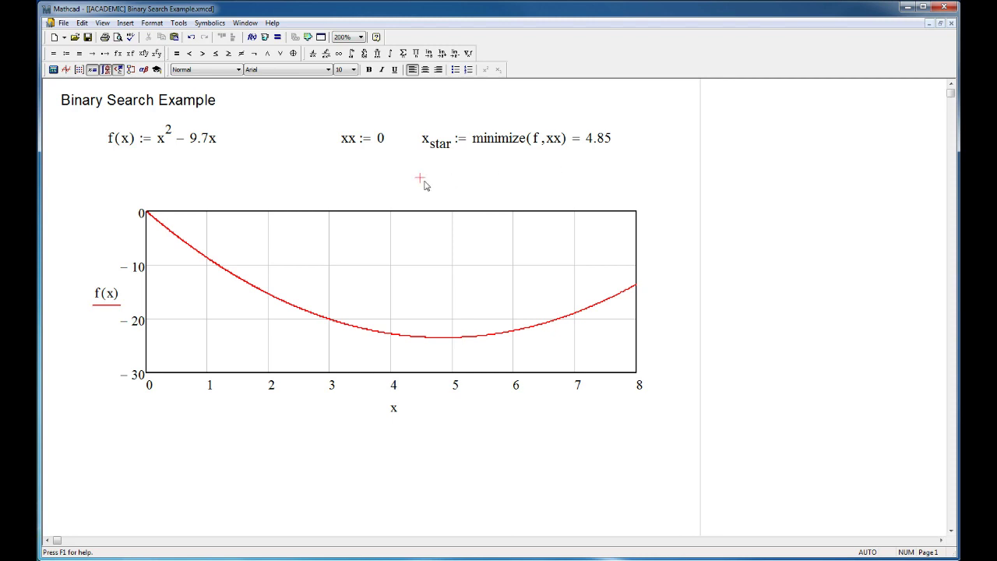
pyautogui.write('f.star ')
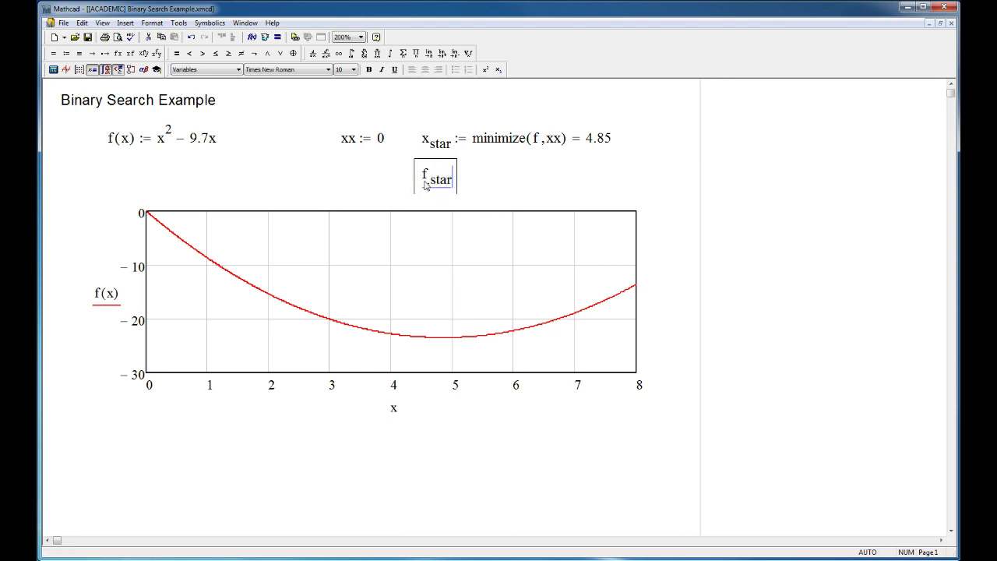
pyautogui.write(':= f(x.star) =')
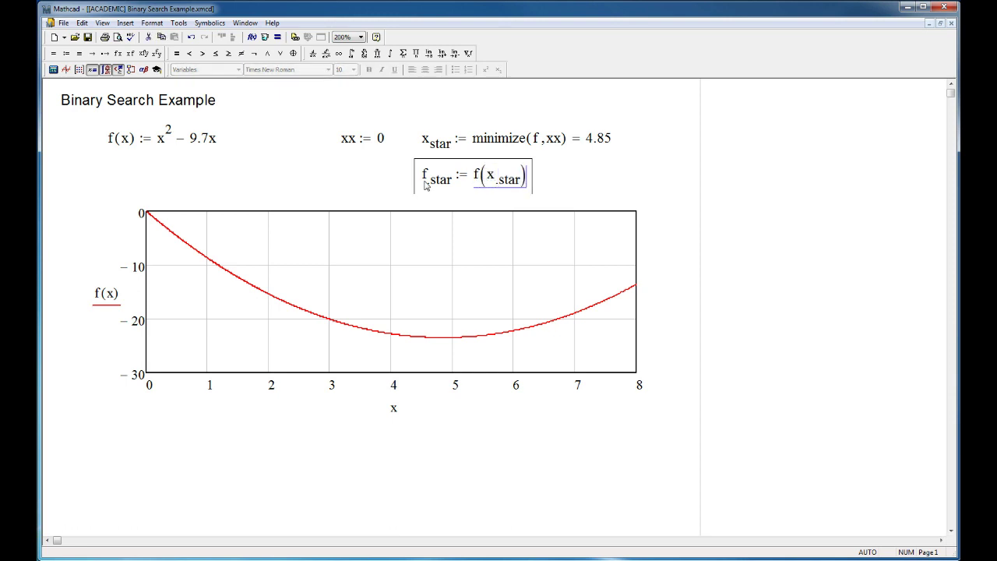
pyautogui.click(662, 159)
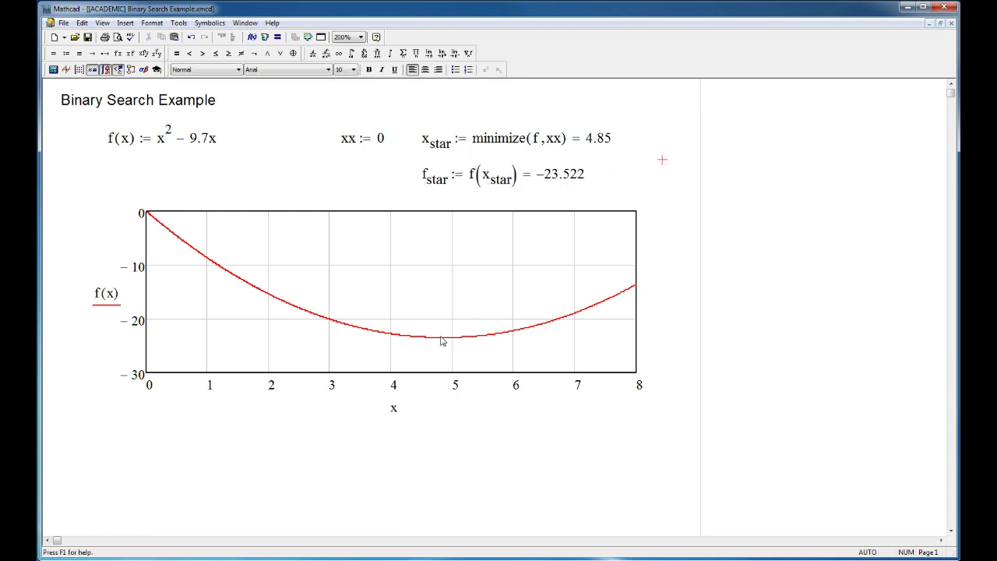
# Add x_star to the plot's x-axis expression and f_star to its y-axis expression.
pyautogui.click(394, 409)
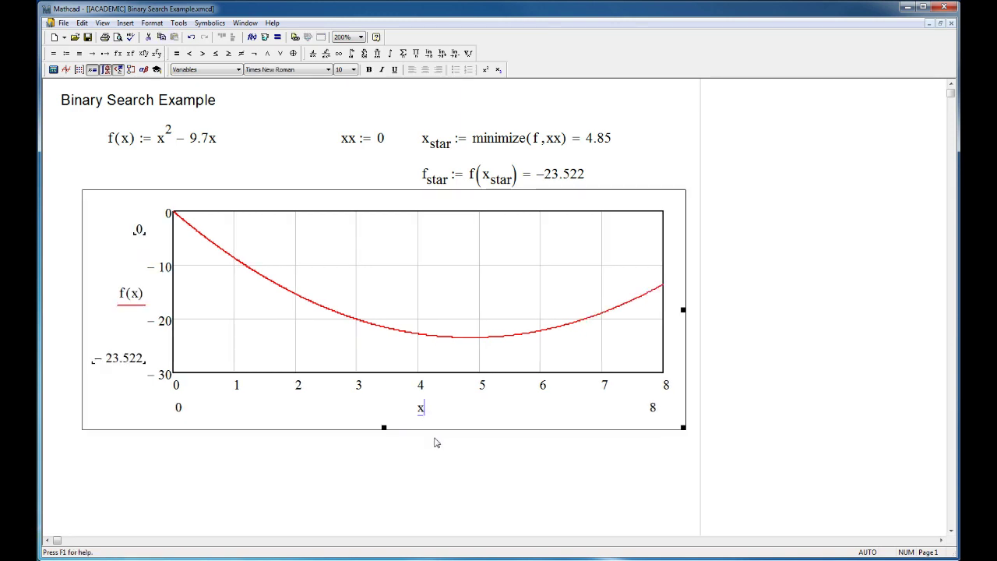
pyautogui.write(',x.star')
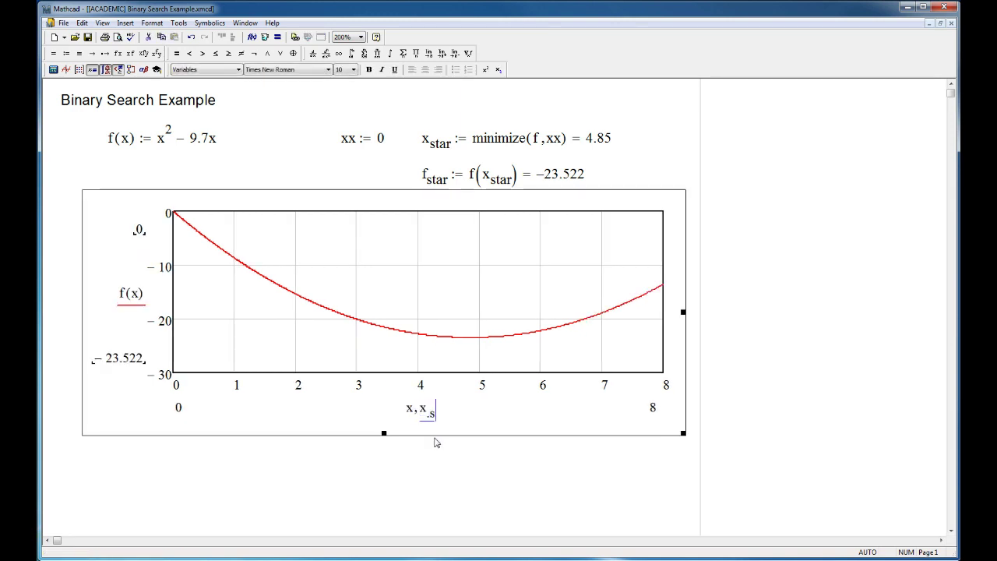
pyautogui.click(141, 296)
pyautogui.press('Right')
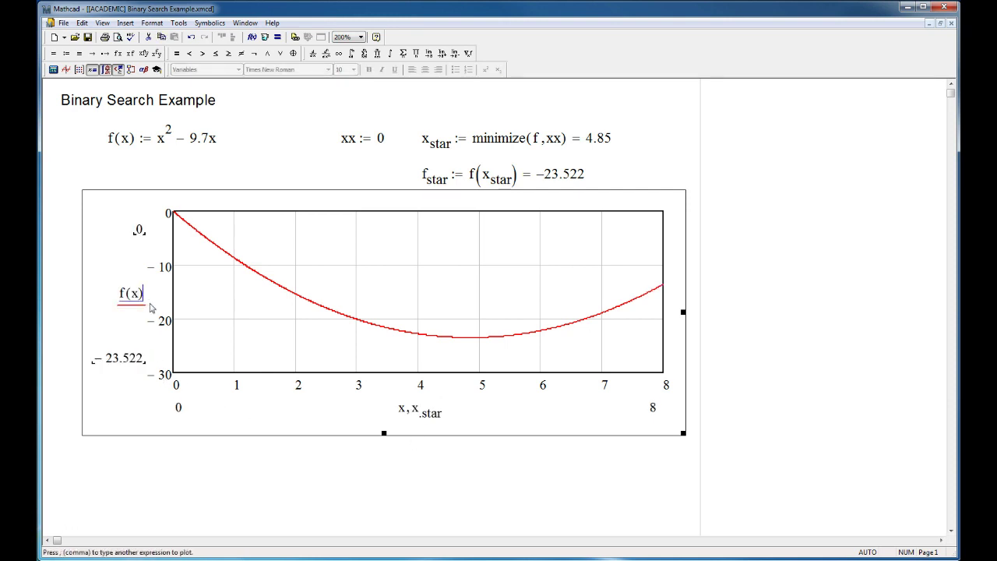
pyautogui.press(',')
pyautogui.write('f.star')
pyautogui.click(770, 357)
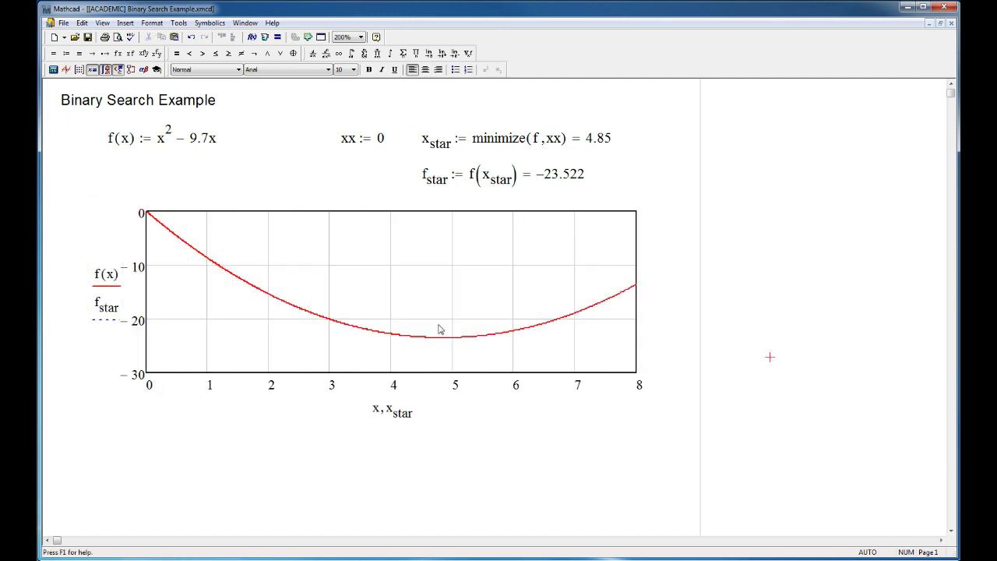
# Set trace 2's symbol to circles in the plot's trace formatting.
pyautogui.doubleClick(439, 328)
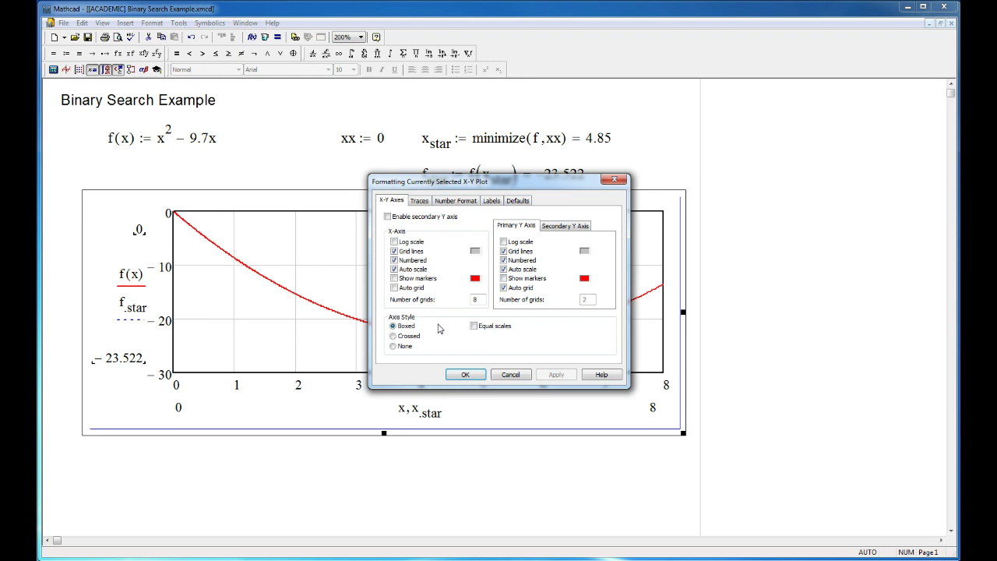
pyautogui.click(421, 202)
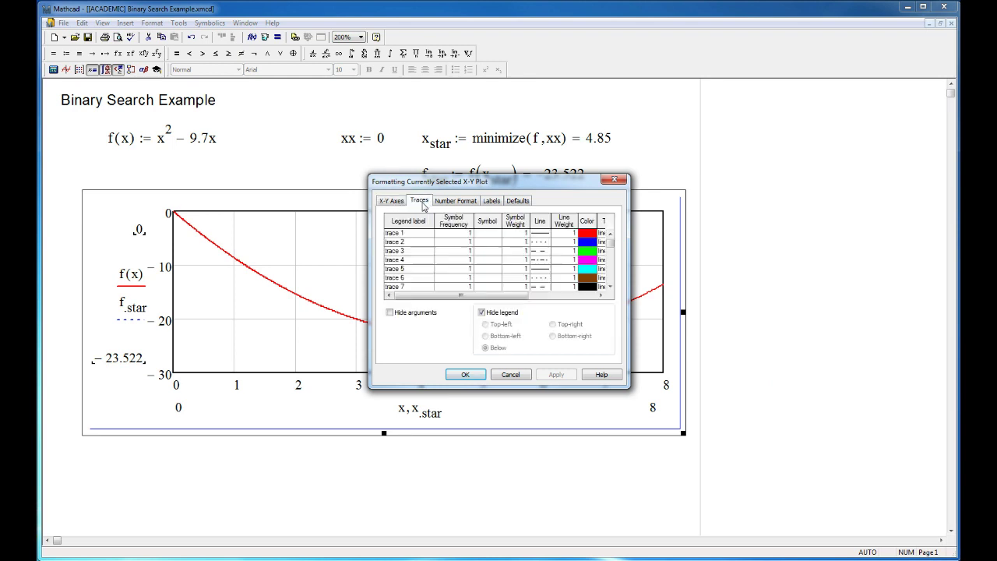
pyautogui.click(499, 245)
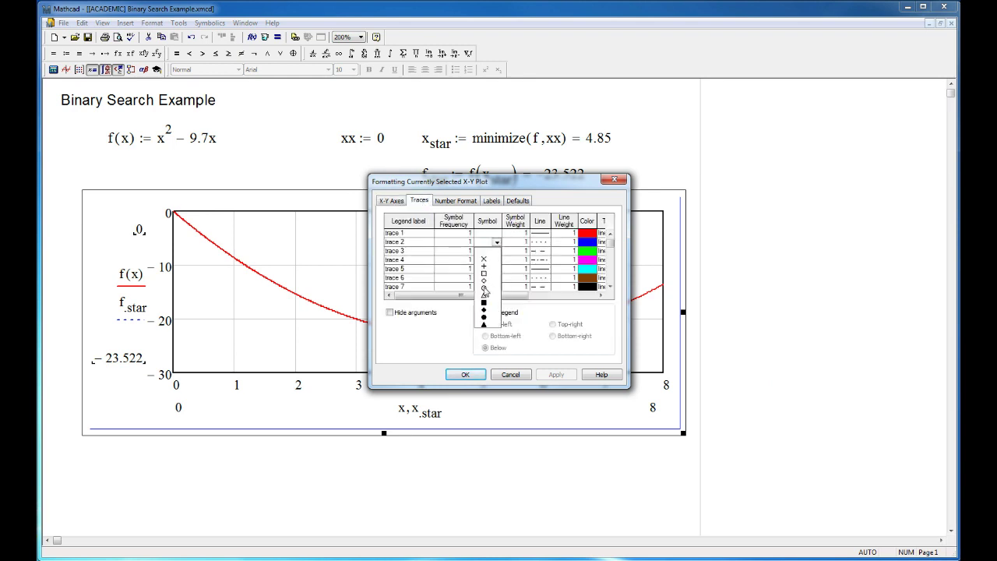
pyautogui.click(484, 289)
pyautogui.click(477, 374)
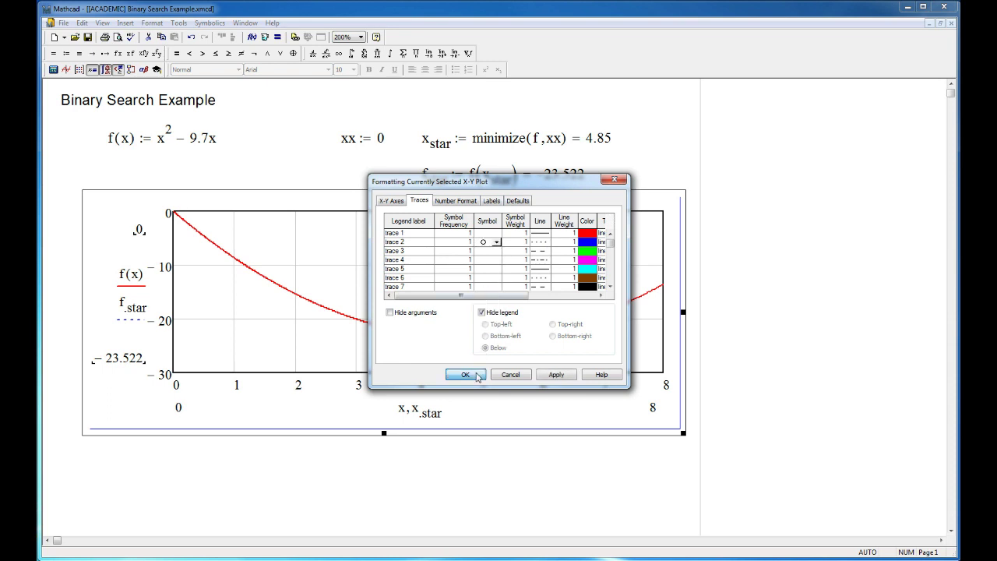
pyautogui.click(733, 341)
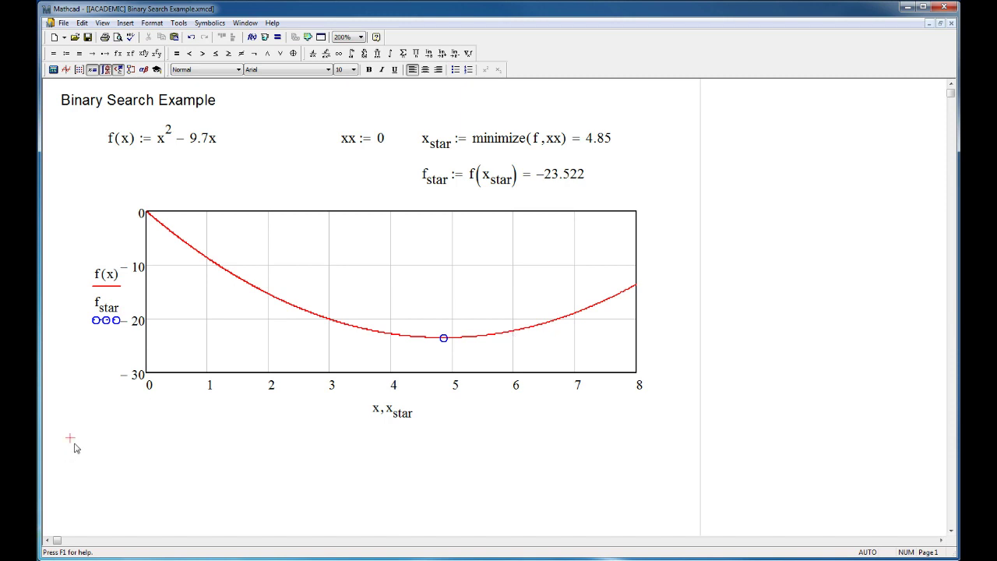
# Evaluate f(0) = 0 and f(1) = −8.7 below the plot, then move them lower.
pyautogui.write('f(0) ')
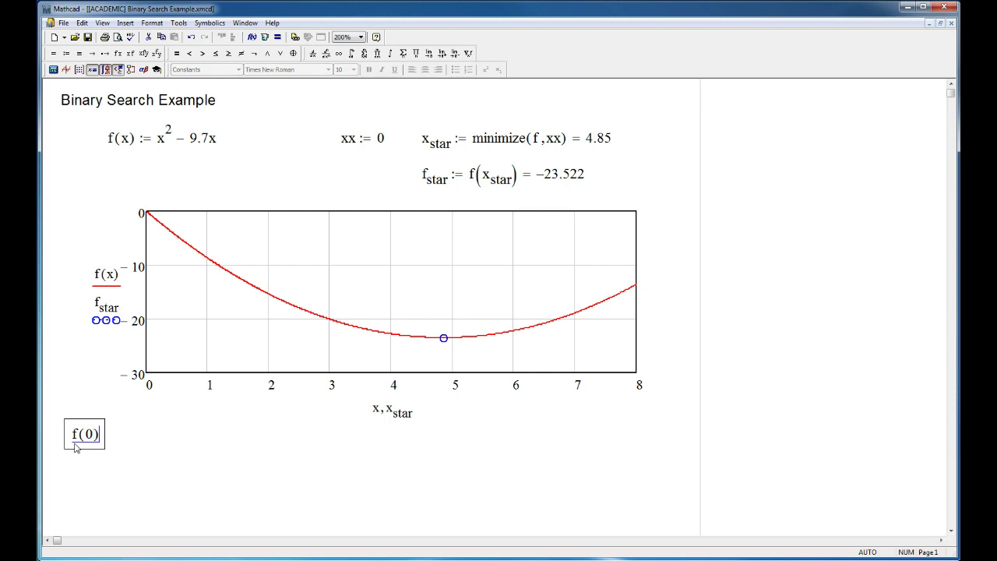
pyautogui.write('= 0')
pyautogui.click(179, 480)
pyautogui.scroll(-2, 187, 471)
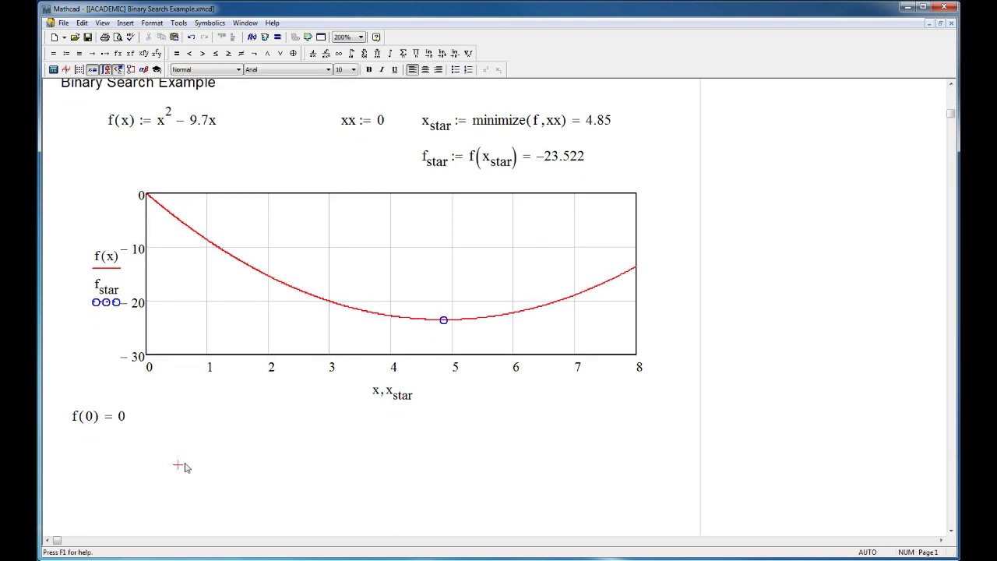
pyautogui.scroll(-1, 192, 460)
pyautogui.click(73, 411)
pyautogui.write('f(1) = −8.7')
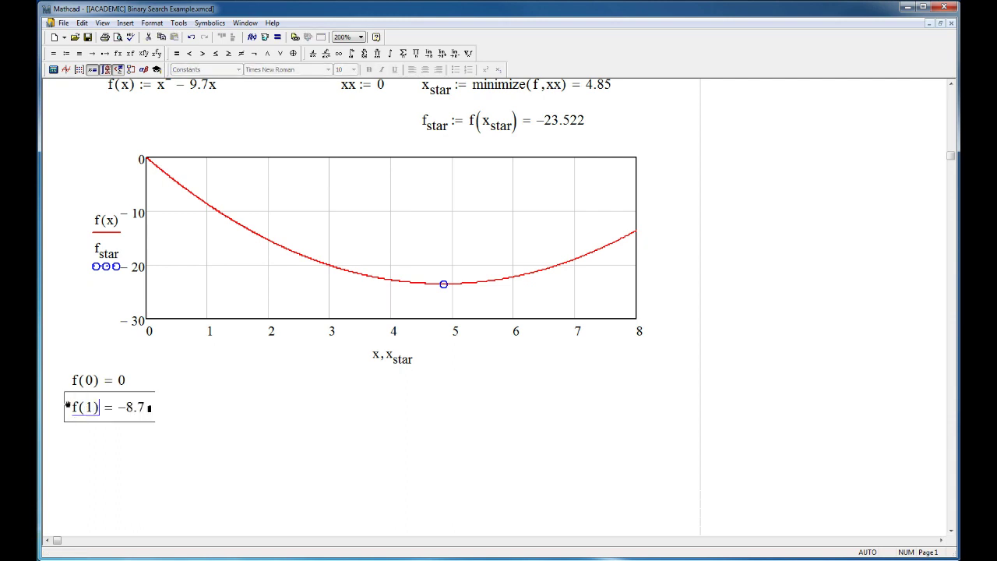
pyautogui.moveTo(61, 357); pyautogui.dragTo(99, 392)
pyautogui.click(78, 443)
pyautogui.hotkey('ctrl', 'x')
pyautogui.hotkey('ctrl', 'v')
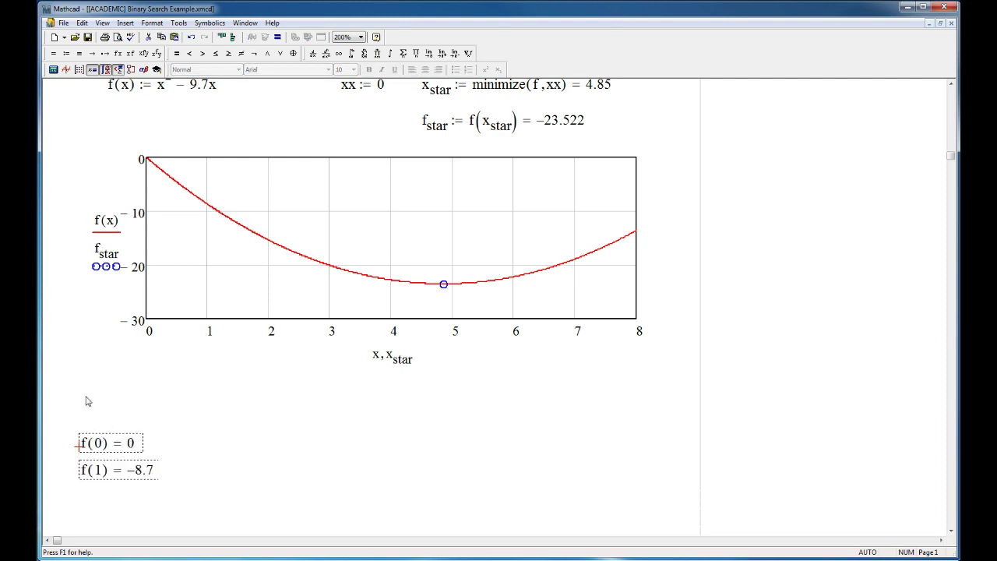
# Add a text heading 'Delta x = 1' above the f(0) and f(1) results.
pyautogui.click(86, 395)
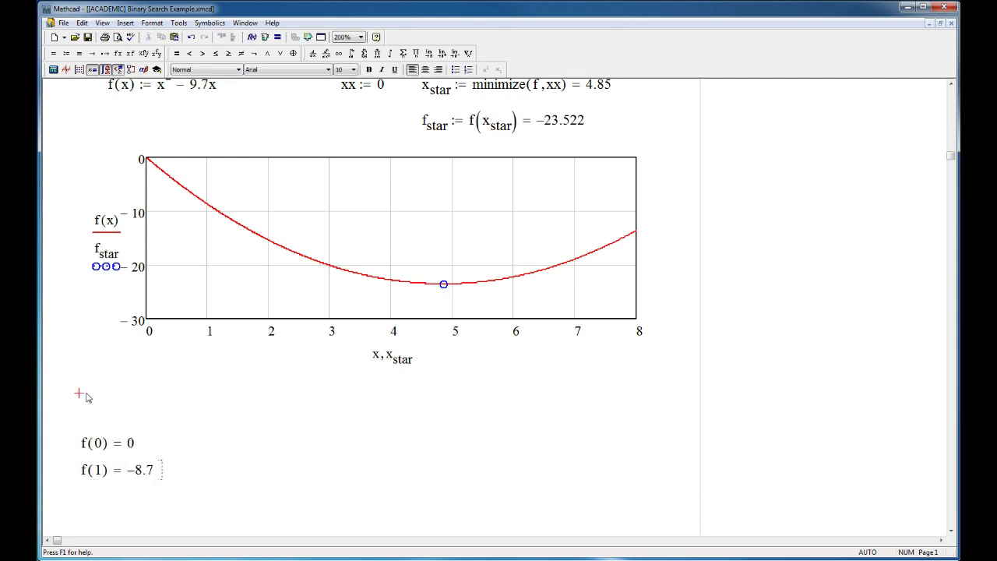
pyautogui.hotkey('shift', "'")
pyautogui.write('D')
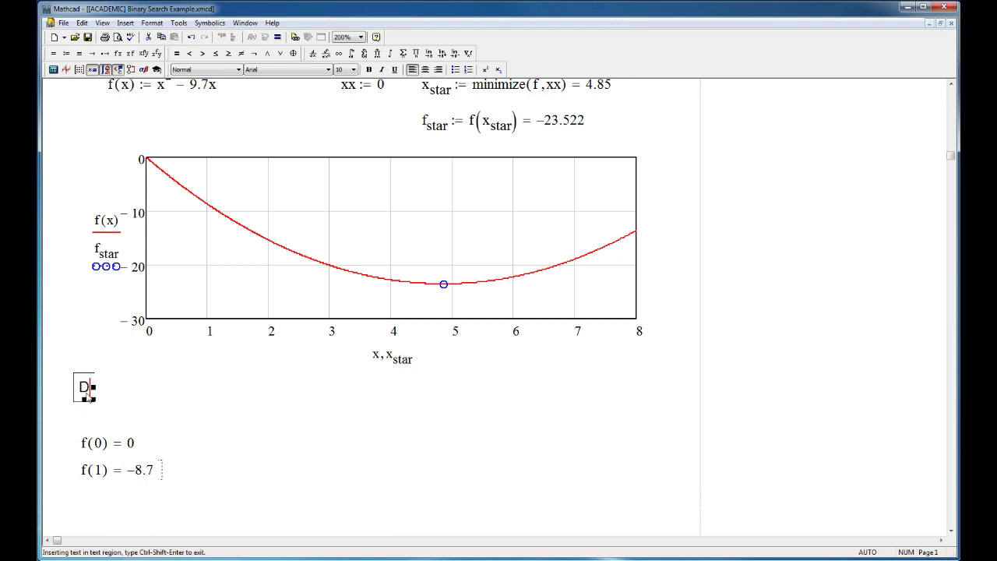
pyautogui.write('elta x = 1')
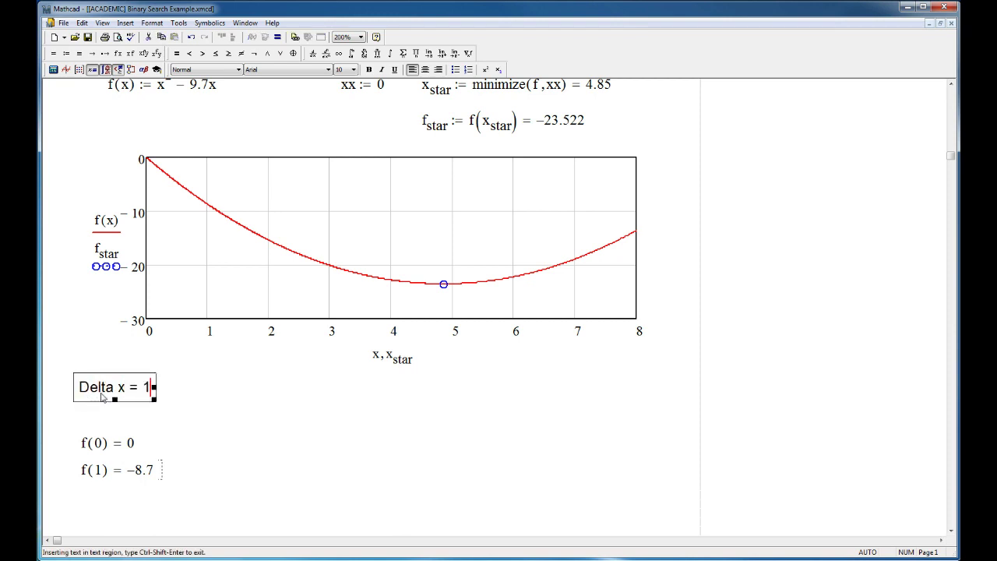
pyautogui.click(223, 410)
pyautogui.moveTo(134, 397); pyautogui.dragTo(134, 418)
pyautogui.click(195, 410)
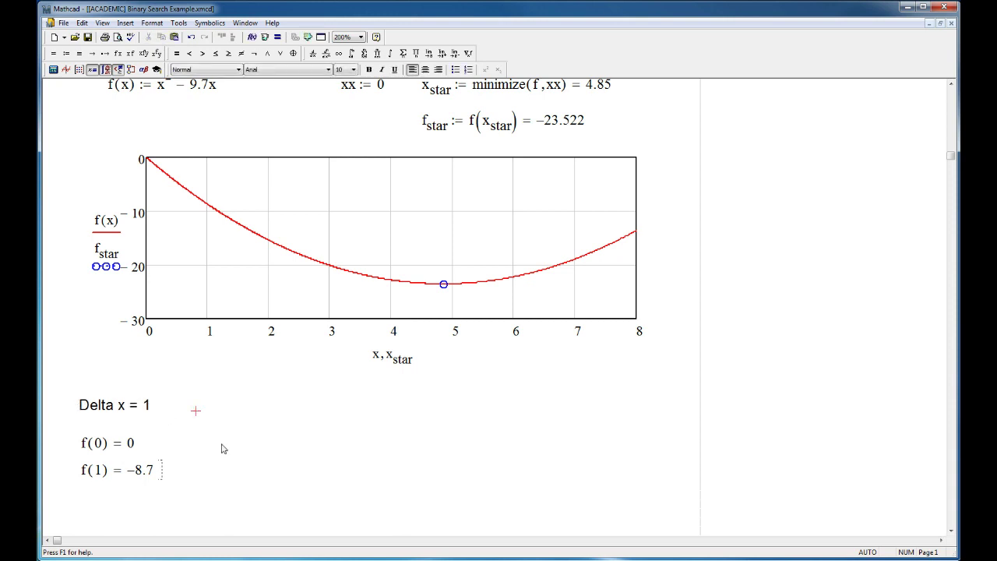
# Evaluate f(2) = −15.4, f(3) = −20.1 and f(4) = −22.8 beneath f(1).
pyautogui.scroll(-3, 223, 447)
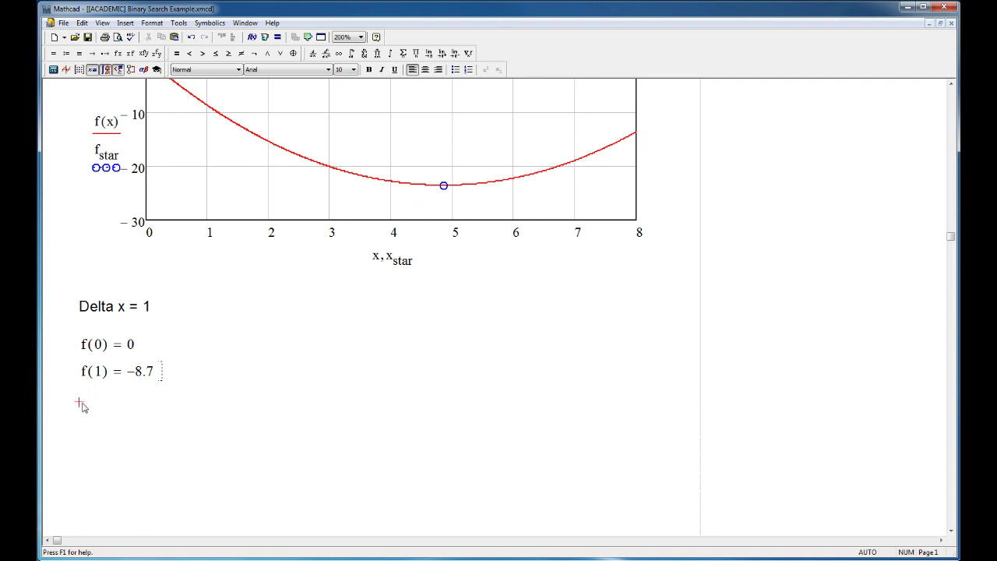
pyautogui.write('f(2)=')
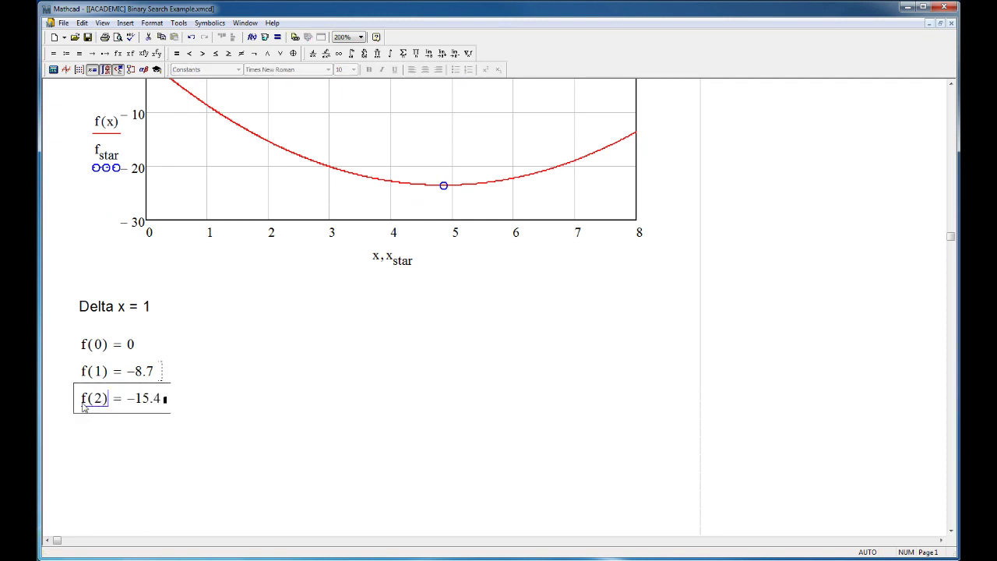
pyautogui.click(84, 439)
pyautogui.write('f(3) = −20.1')
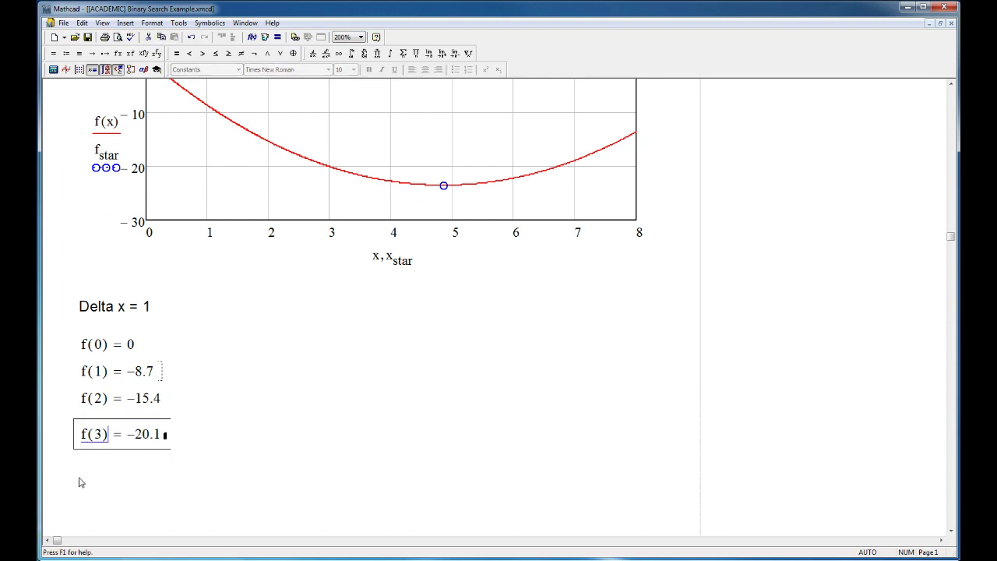
pyautogui.click(81, 478)
pyautogui.write('f(4) = −22.8')
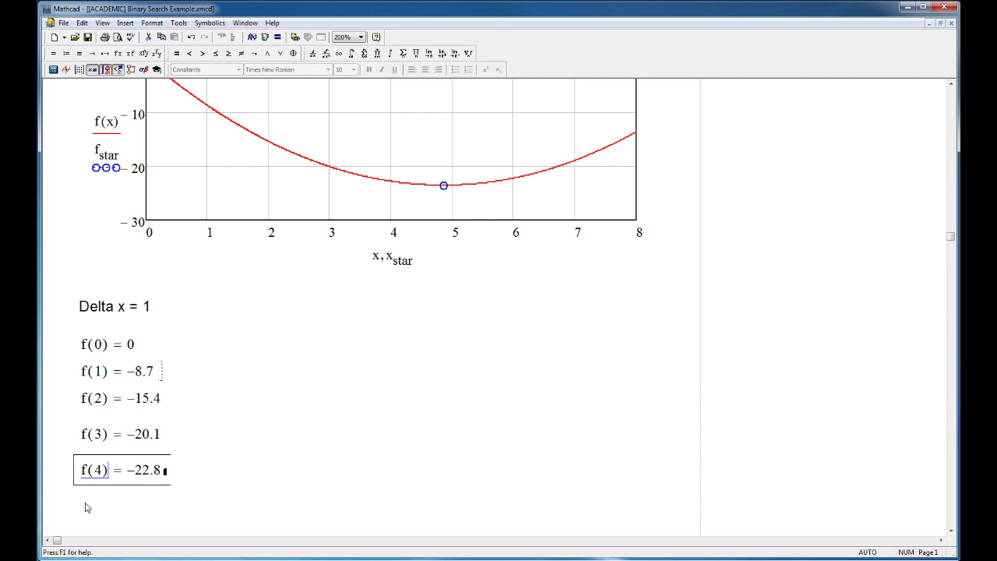
# Add f(5) = −23.5 and f(6) = −22.2 below f(4), then select f(3) through f(6).
pyautogui.click(85, 505)
pyautogui.write('f(5)')
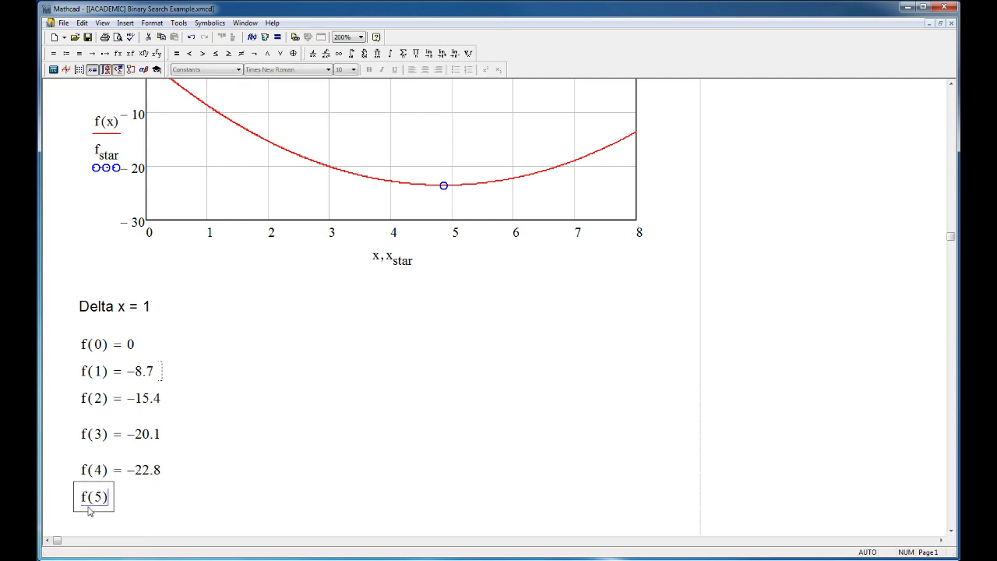
pyautogui.click(241, 492)
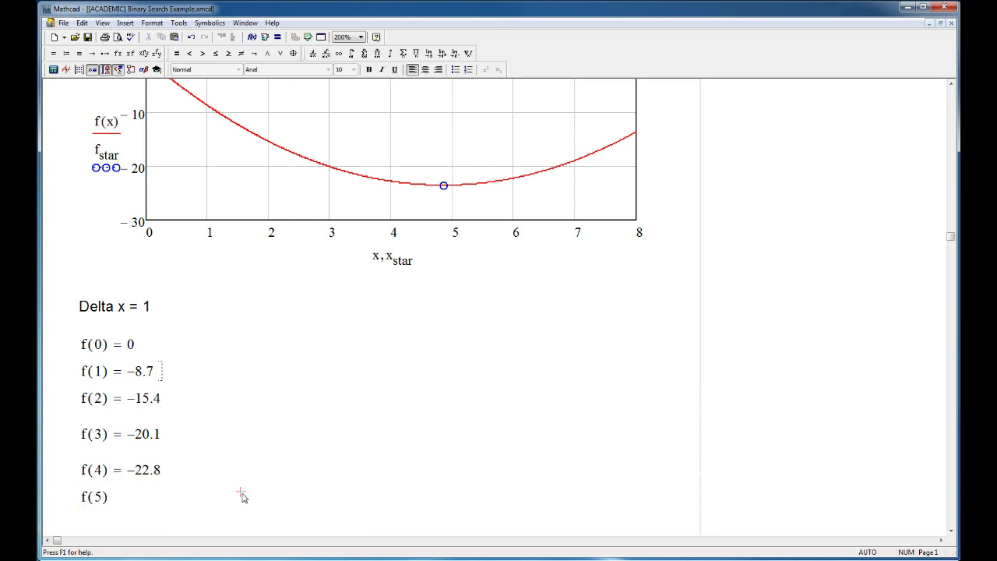
pyautogui.click(102, 506)
pyautogui.press('BackSpace')
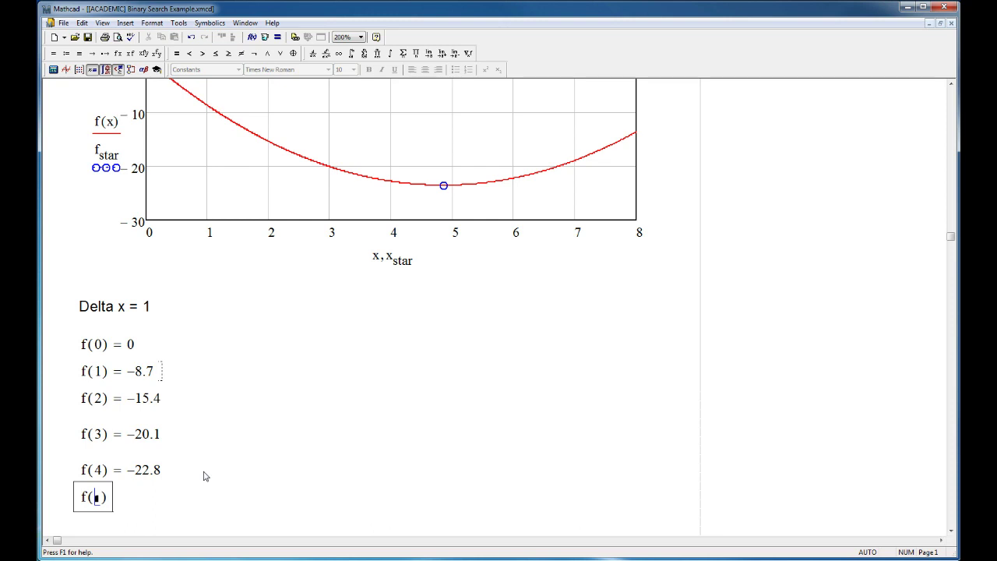
pyautogui.write('5) = −23.5')
pyautogui.click(240, 465)
pyautogui.scroll(-2, 186, 477)
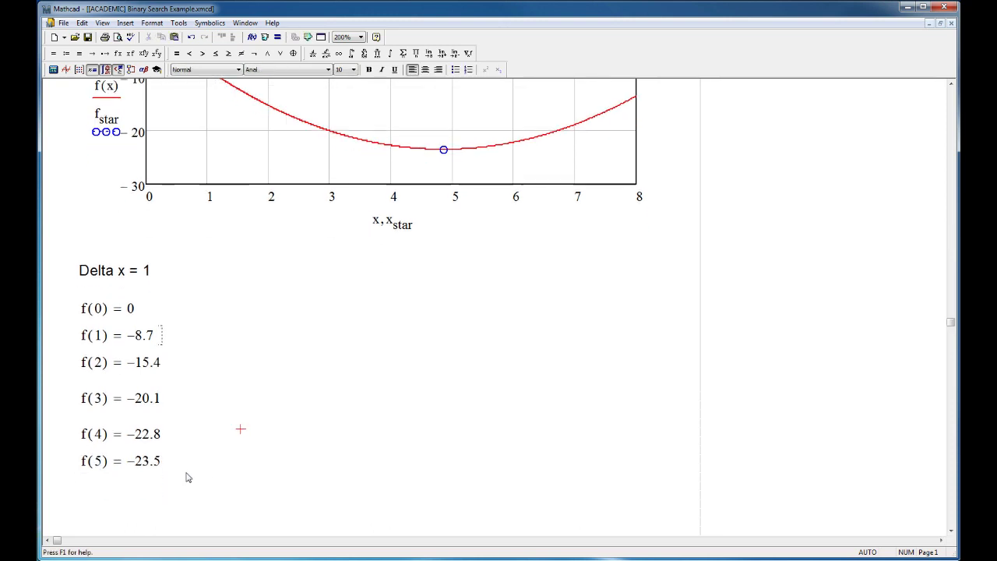
pyautogui.write('f')
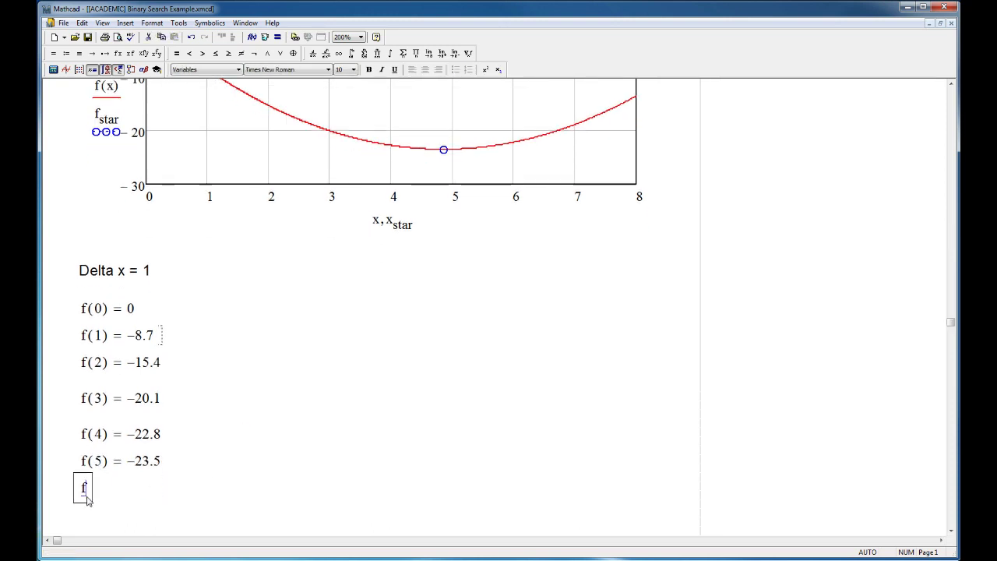
pyautogui.write('(6) = −22.2')
pyautogui.click(213, 473)
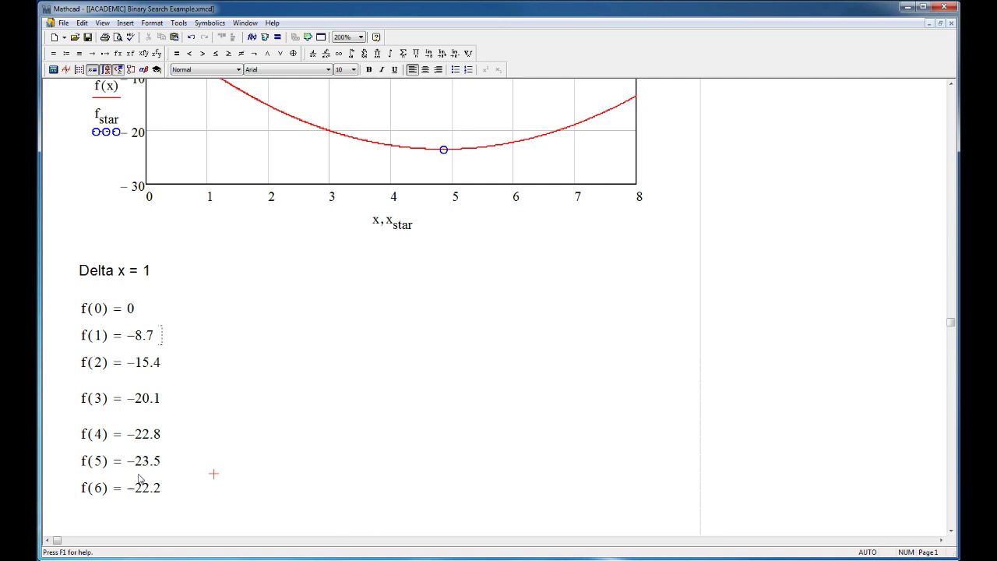
pyautogui.moveTo(60, 410); pyautogui.dragTo(151, 476)
pyautogui.click(212, 472)
pyautogui.moveTo(78, 374); pyautogui.dragTo(143, 471)
# Space f(3)–f(6) evenly and give f(5) = −23.5 a yellow highlighted region background.
pyautogui.click(241, 465)
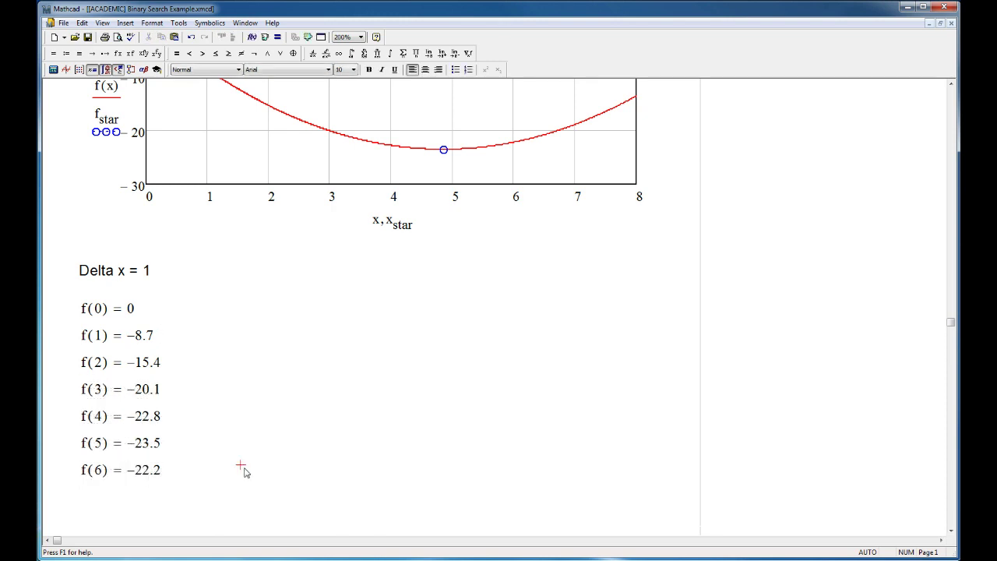
pyautogui.moveTo(60, 427); pyautogui.dragTo(176, 458)
pyautogui.rightClick(153, 444)
pyautogui.click(182, 543)
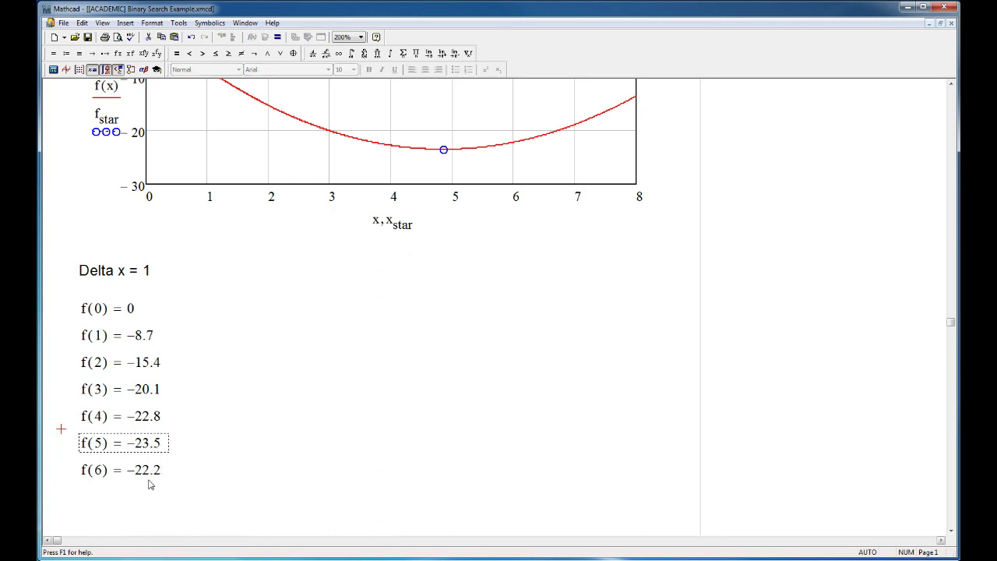
pyautogui.rightClick(131, 444)
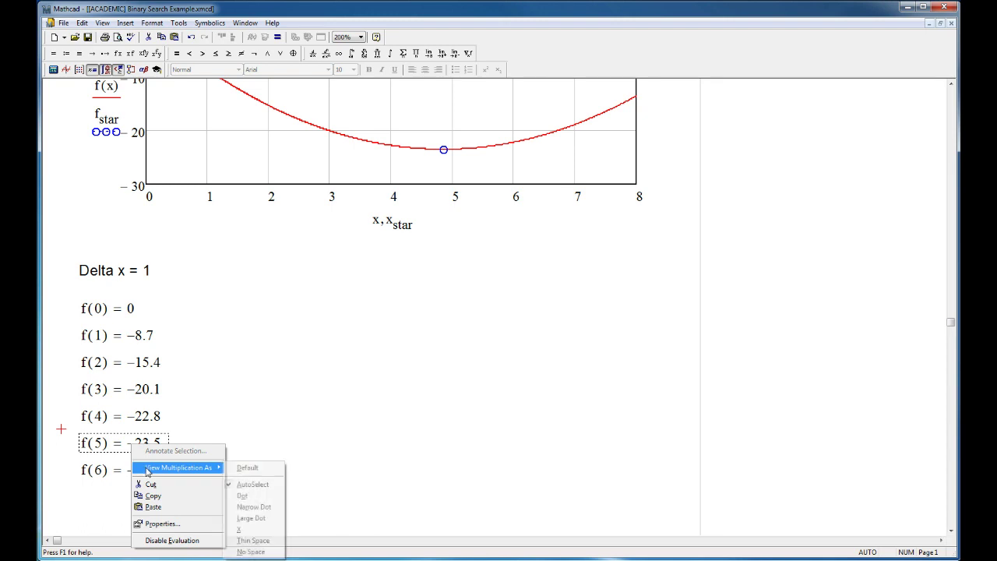
pyautogui.click(154, 526)
pyautogui.click(425, 232)
pyautogui.click(478, 372)
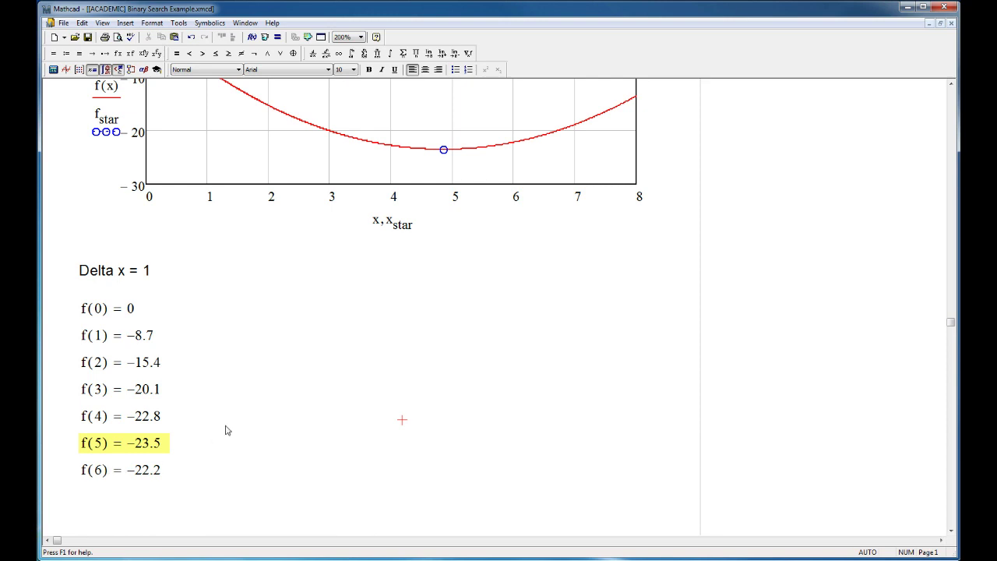
# Add a 'Delta x = 0.5' text heading beside the first column.
pyautogui.click(224, 386)
pyautogui.hotkey('shift', "'")
pyautogui.write('Delta x')
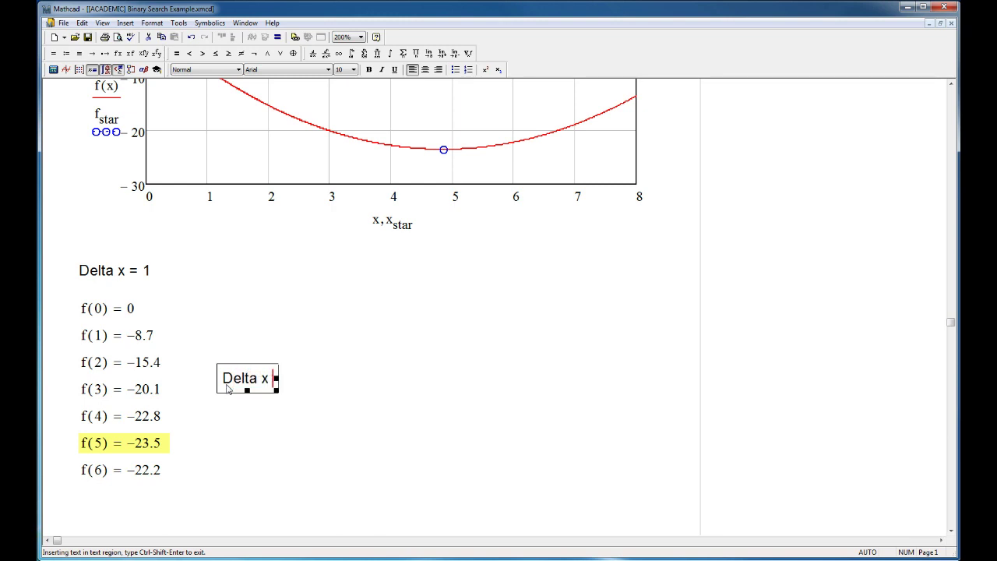
pyautogui.write(' = 0.5')
pyautogui.click(356, 339)
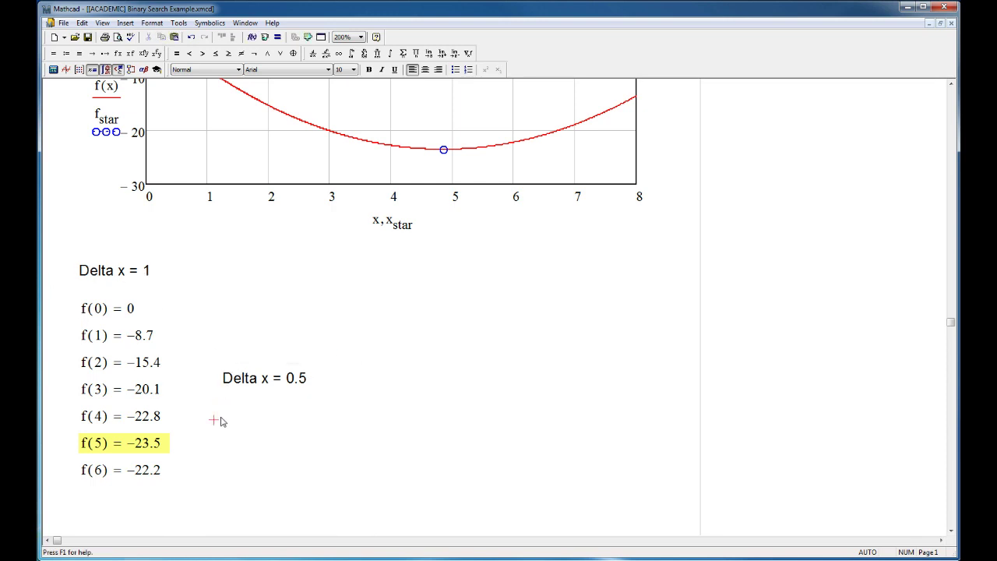
# Evaluate f(4) = −22.8, f(4.5) = −23.4 and f(5) = −23.5 under it, left-aligned.
pyautogui.write('f(4)=')
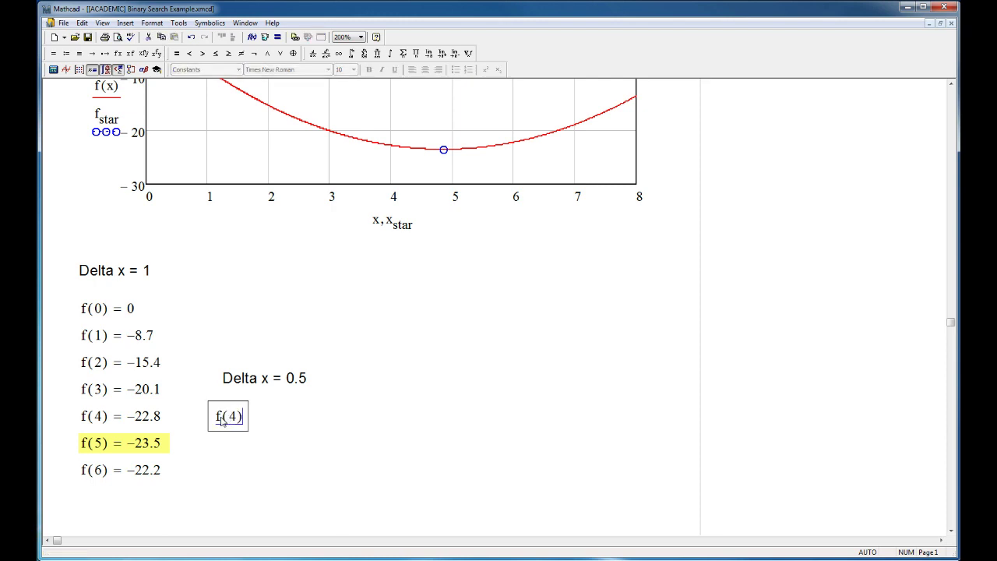
pyautogui.click(213, 447)
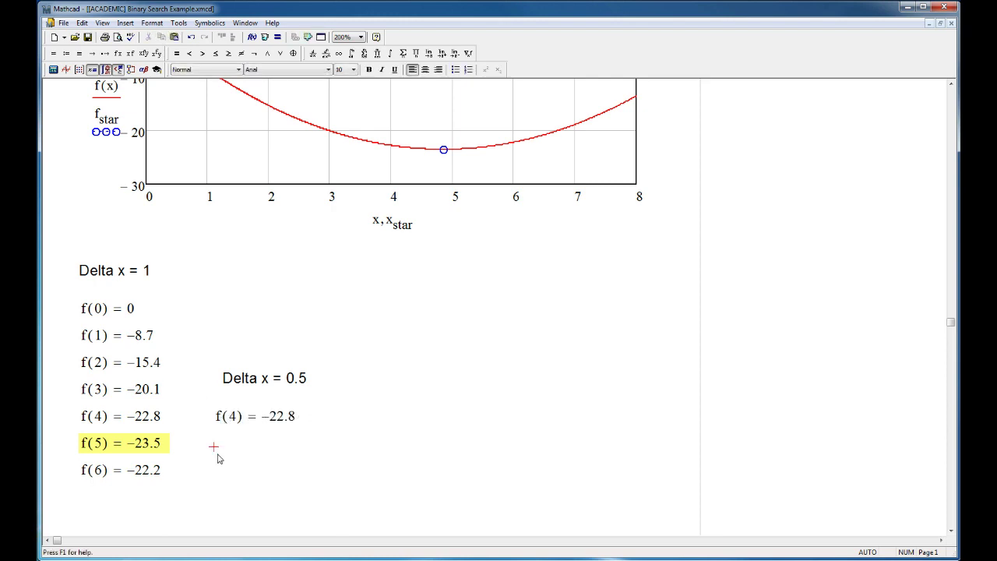
pyautogui.write('f(')
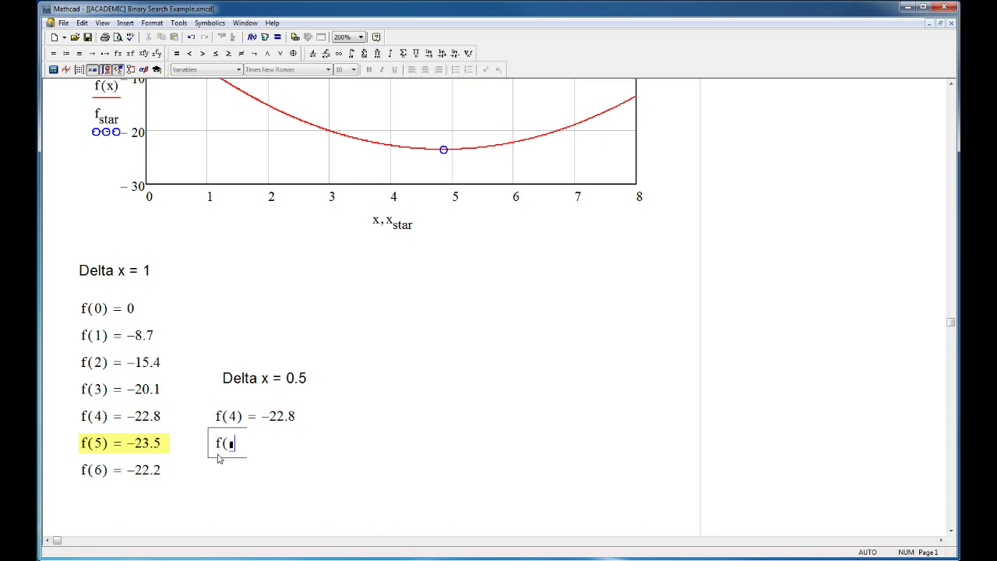
pyautogui.write('4.5) =')
pyautogui.click(221, 489)
pyautogui.write('f(5) =')
pyautogui.click(216, 507)
pyautogui.scroll(-2, 216, 507)
pyautogui.moveTo(195, 420); pyautogui.dragTo(303, 423)
pyautogui.click(230, 455)
pyautogui.click(231, 464)
pyautogui.moveTo(231, 464); pyautogui.dragTo(265, 433)
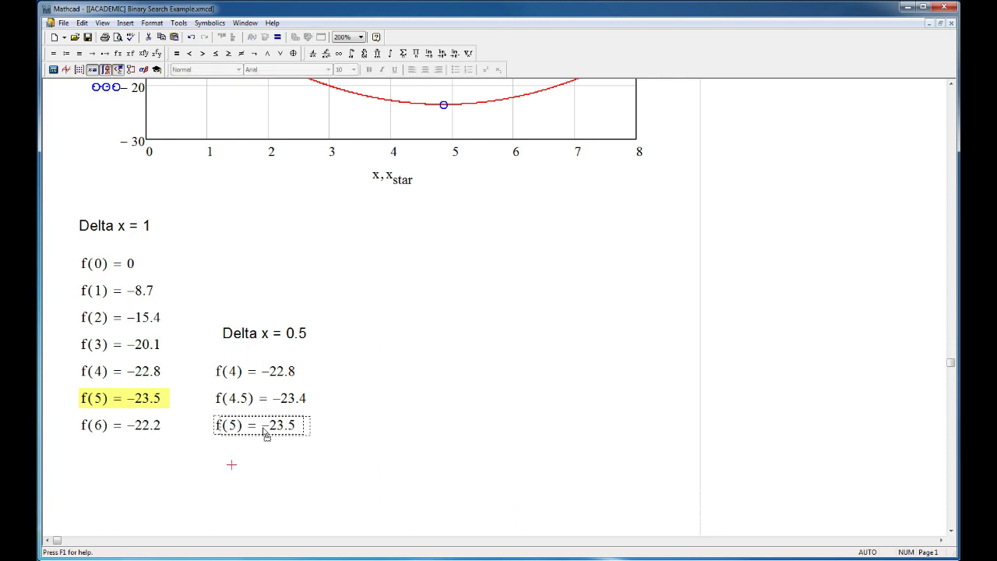
pyautogui.click(252, 465)
pyautogui.moveTo(204, 347); pyautogui.dragTo(307, 453)
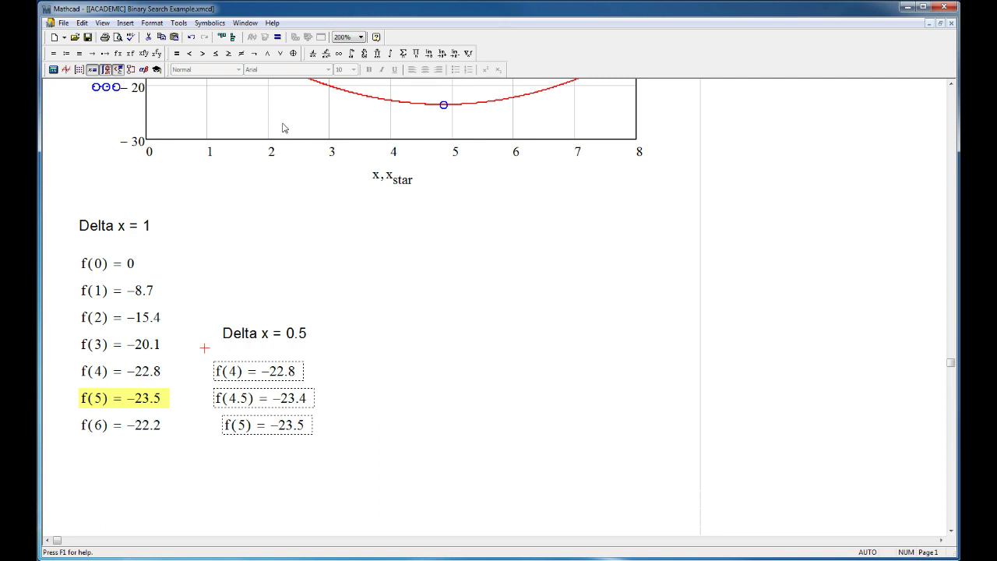
pyautogui.click(232, 38)
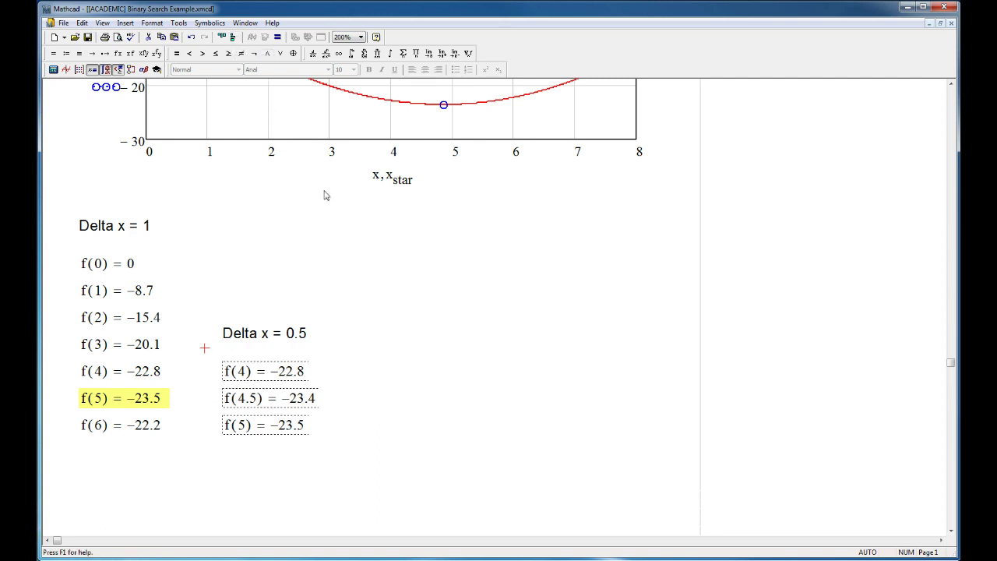
pyautogui.click(392, 276)
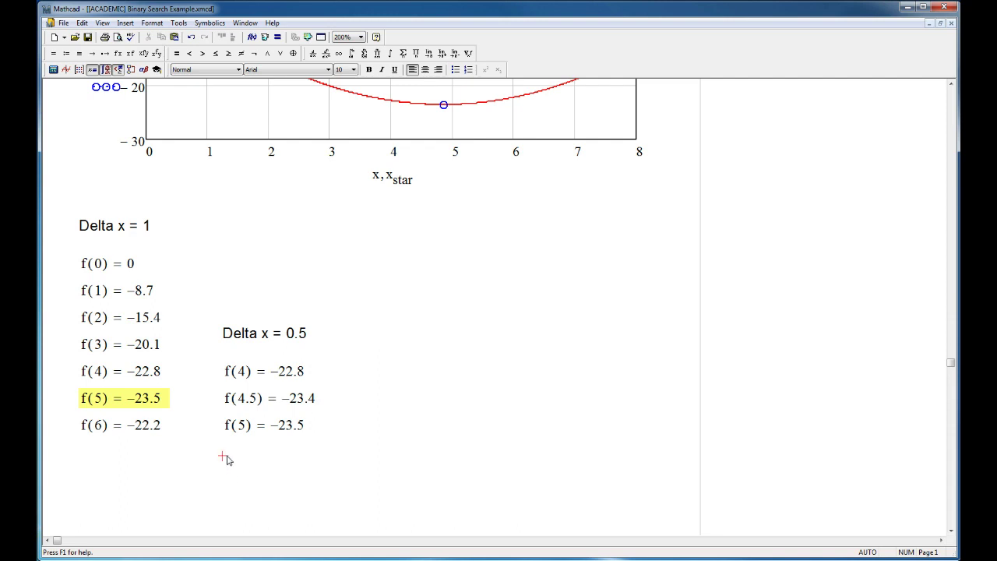
# Add f(5.5) = −23.1 and f(6) = −22.2, replacing the mistyped f(6.5).
pyautogui.write('f(5.')
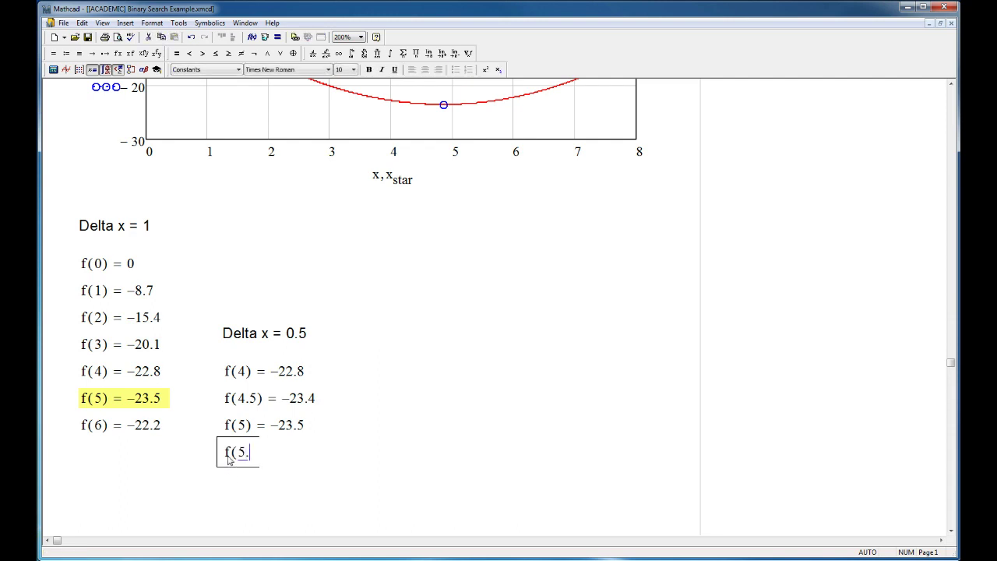
pyautogui.write('5) = −23.1')
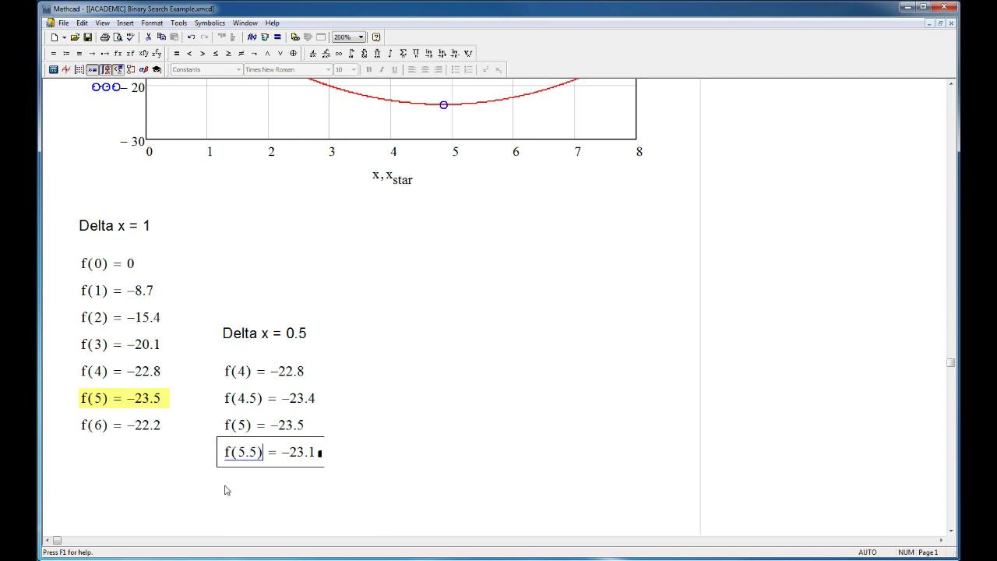
pyautogui.click(224, 486)
pyautogui.write('f(6')
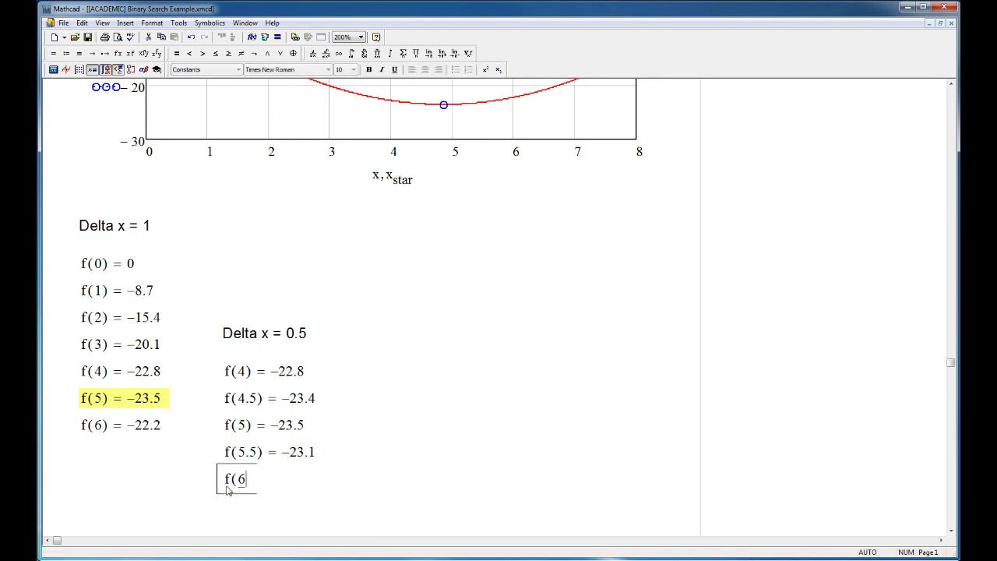
pyautogui.write('.5)')
pyautogui.doubleClick(227, 489)
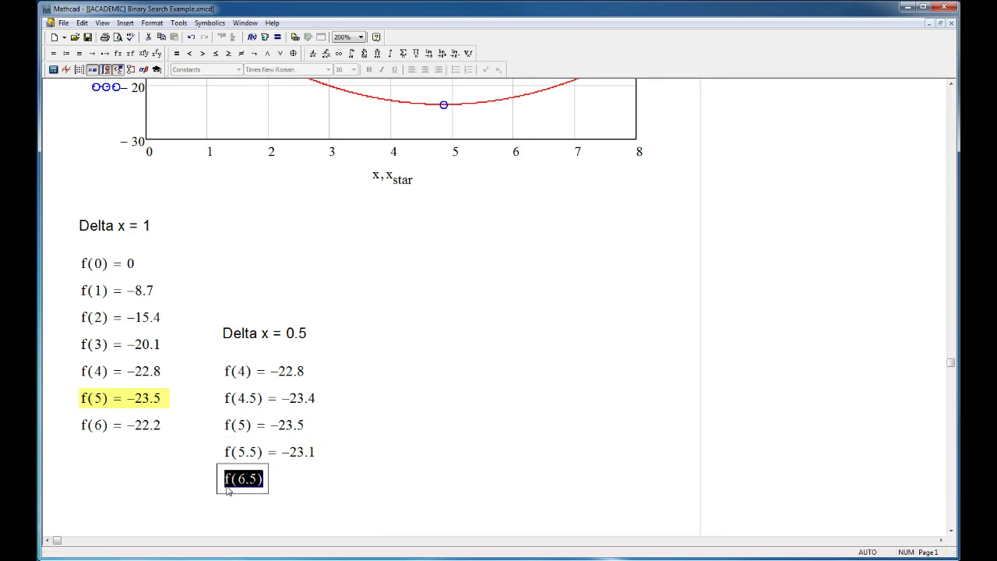
pyautogui.press('BackSpace')
pyautogui.write('f(6')
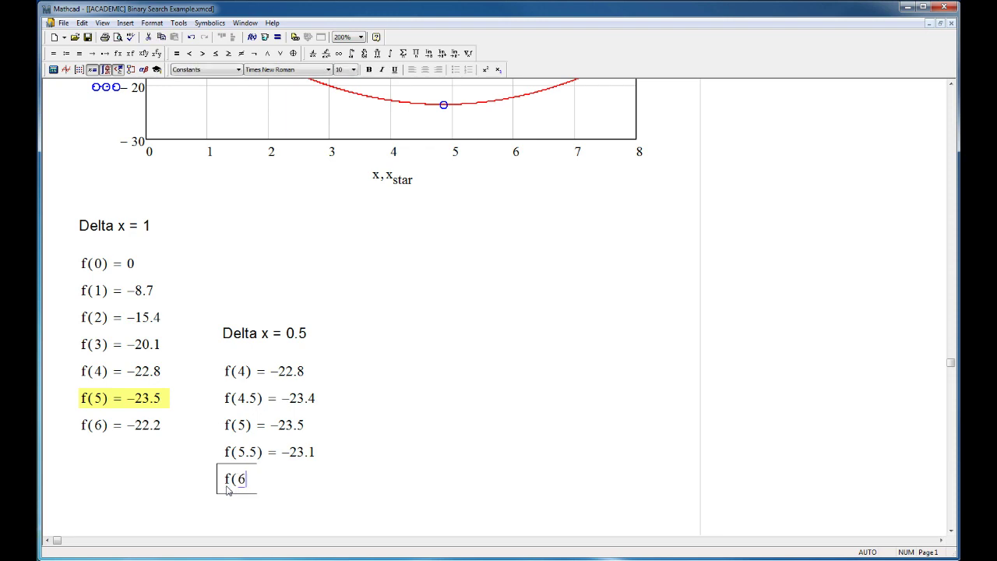
pyautogui.write(') = −22.2')
pyautogui.click(369, 472)
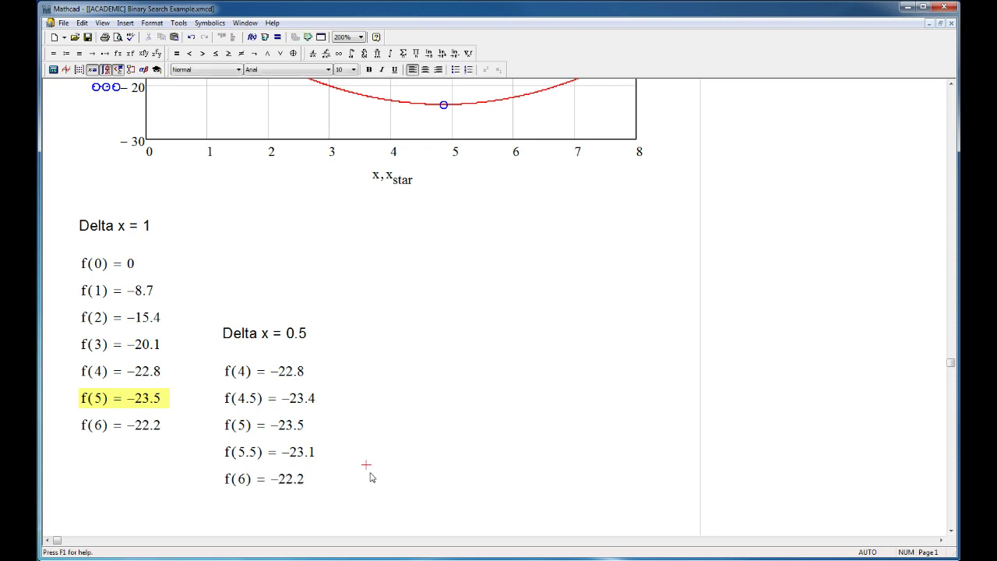
# Turn on Highlight Region for f(5) = −23.5 in the Delta x = 0.5 column.
pyautogui.rightClick(235, 427)
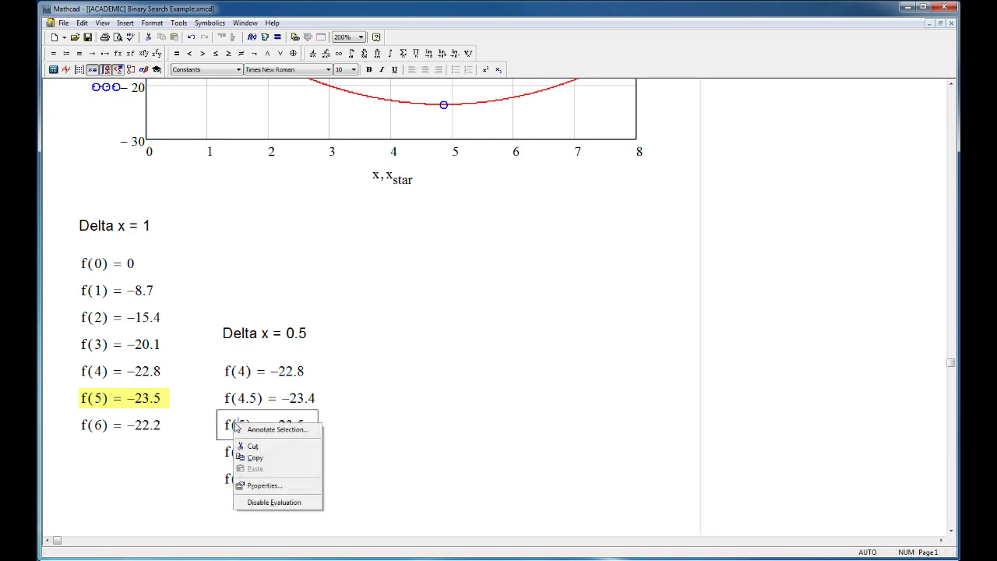
pyautogui.click(261, 485)
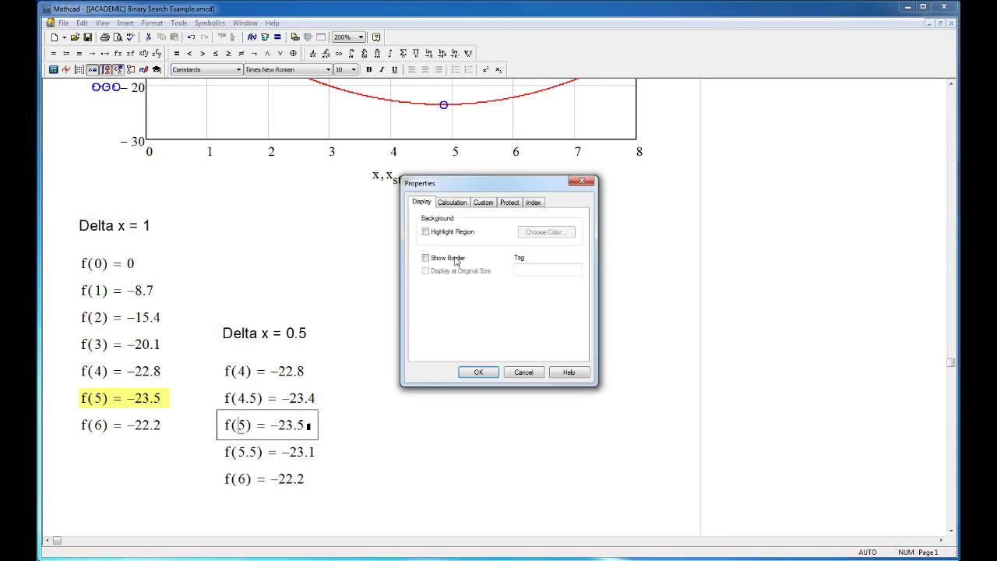
pyautogui.click(425, 231)
pyautogui.click(477, 373)
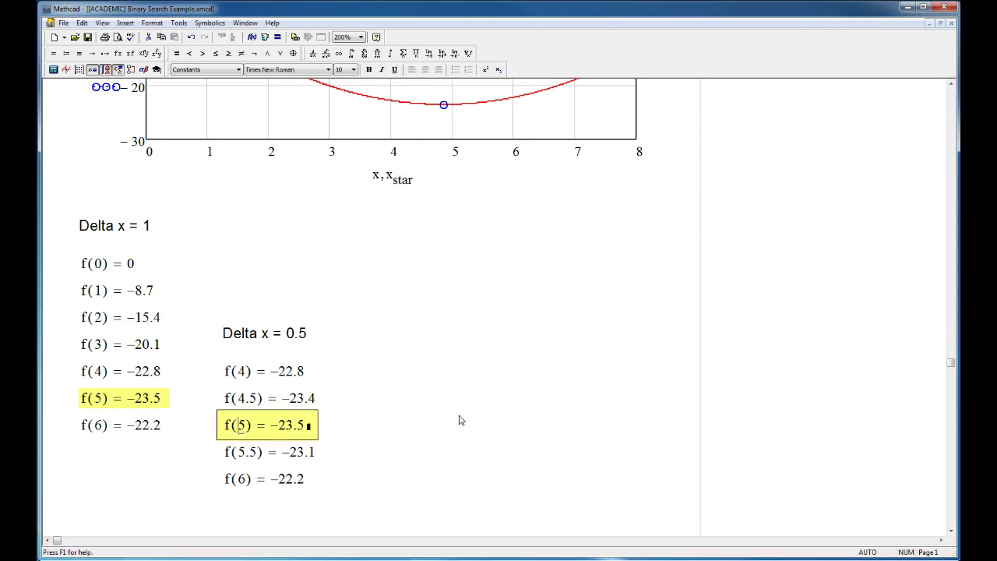
pyautogui.click(458, 418)
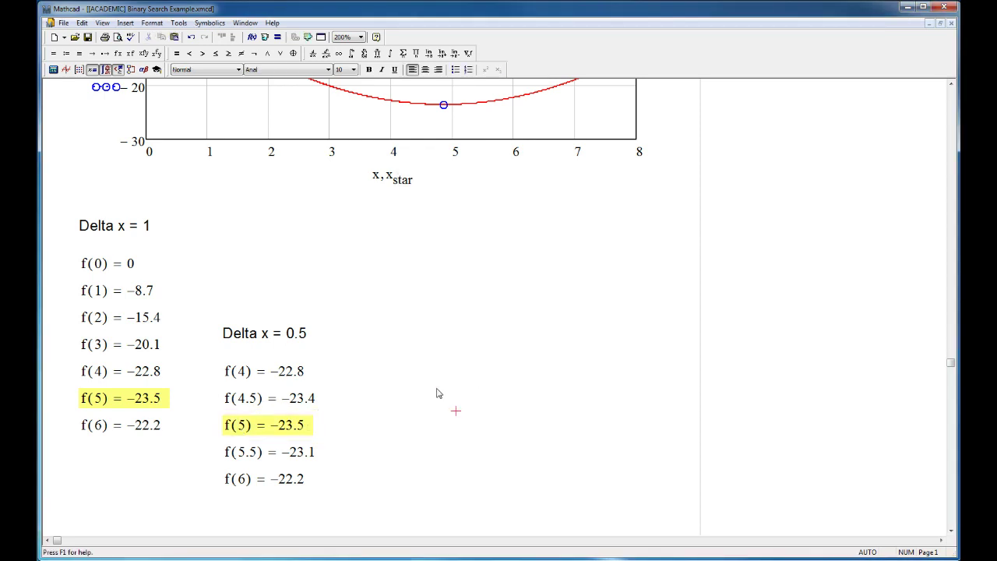
pyautogui.scroll(-1, 437, 393)
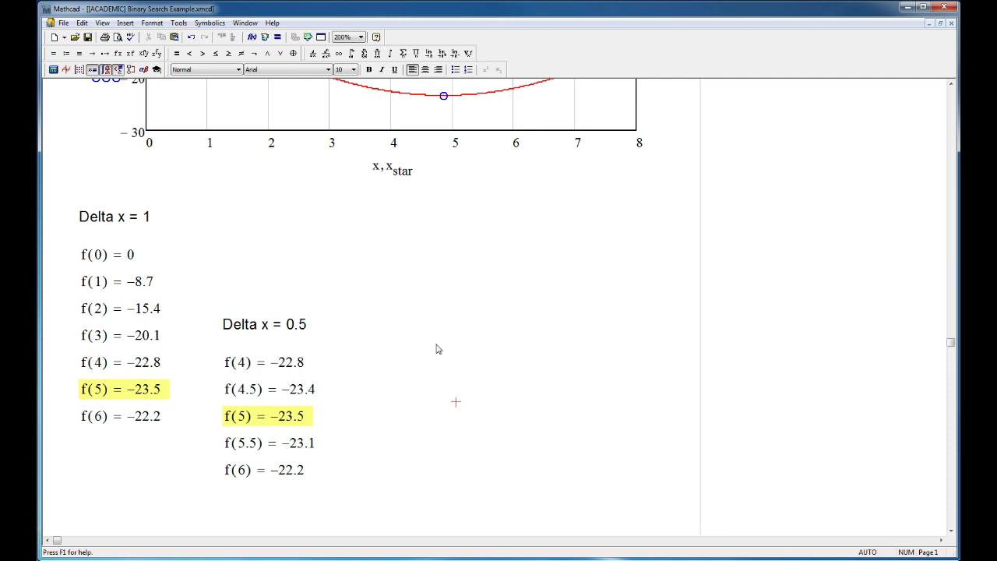
pyautogui.scroll(6, 436, 346)
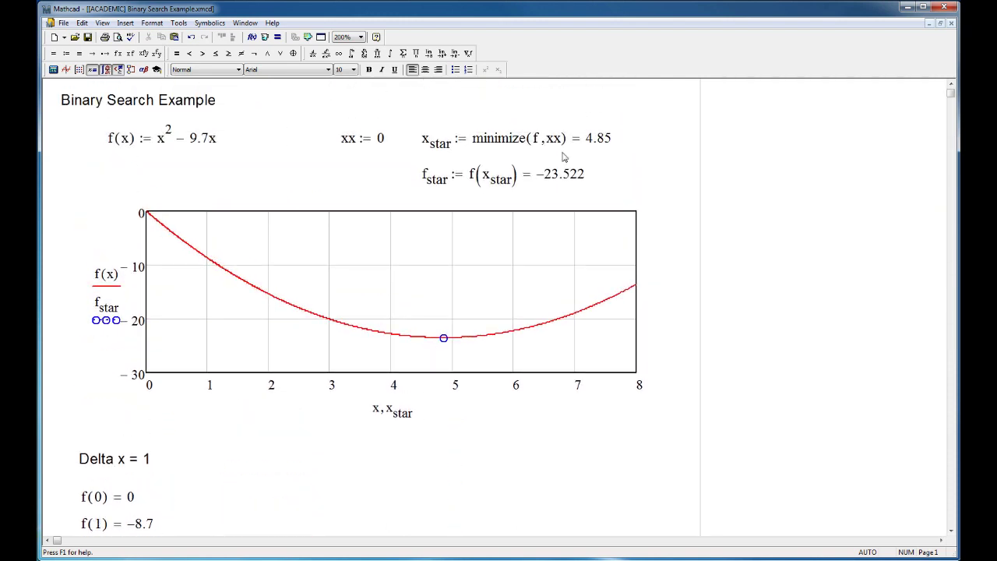
pyautogui.scroll(-3, 484, 435)
pyautogui.scroll(-2, 485, 435)
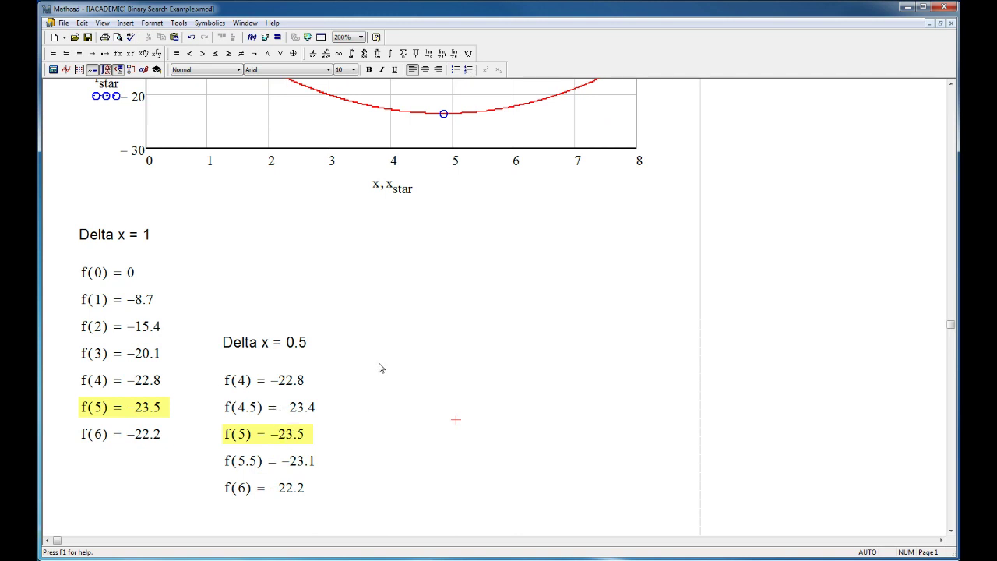
pyautogui.scroll(-2, 379, 366)
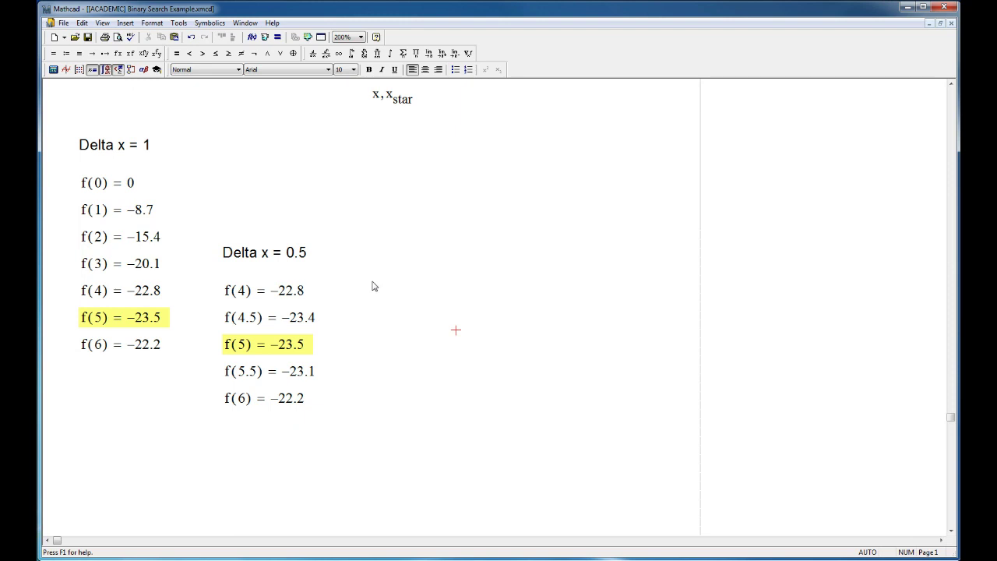
# Paste a copy of the Delta x = 0.5 block to the right, retitled 'Delta x = 0.25'.
pyautogui.moveTo(205, 231); pyautogui.dragTo(349, 422)
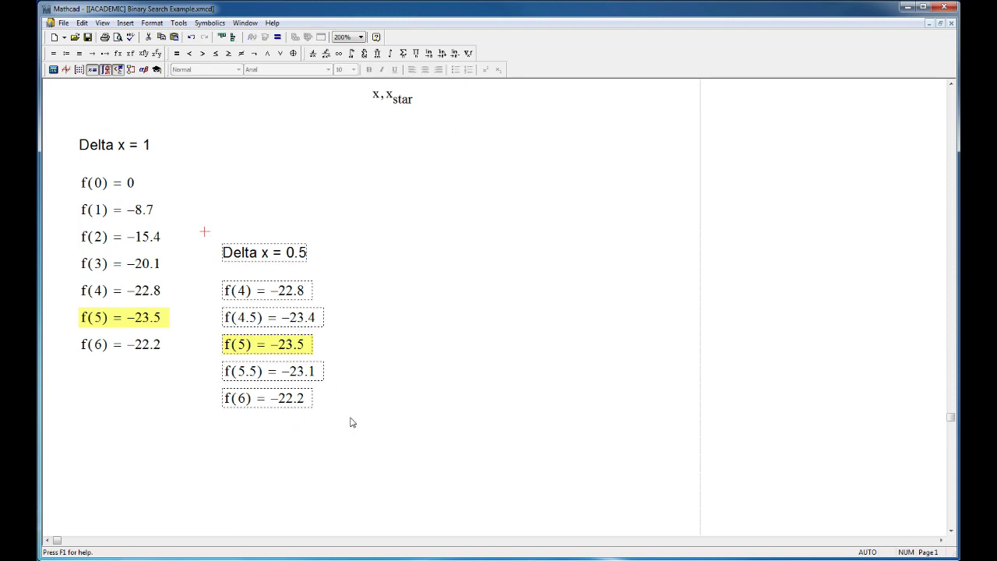
pyautogui.click(377, 299)
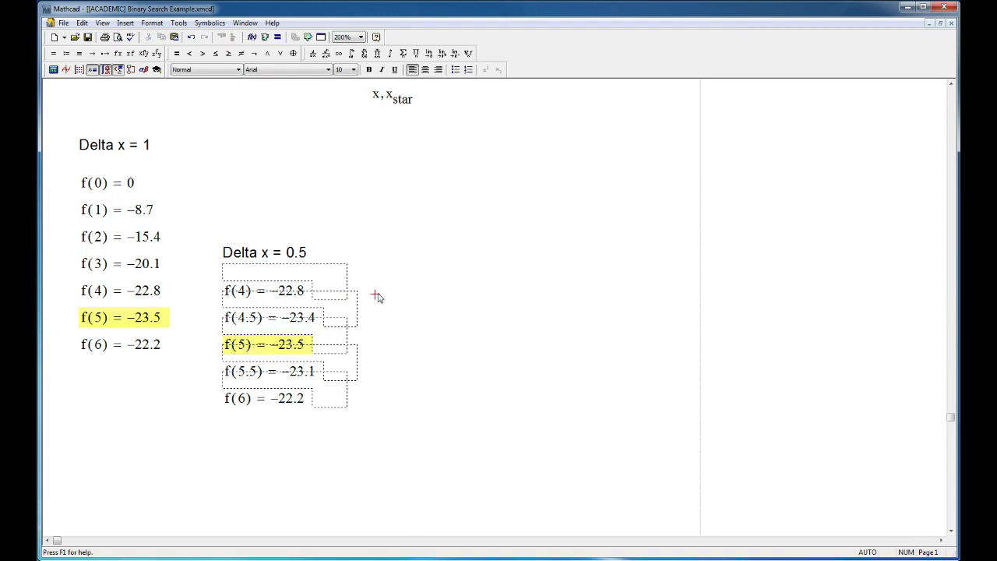
pyautogui.hotkey('ctrl', 'v')
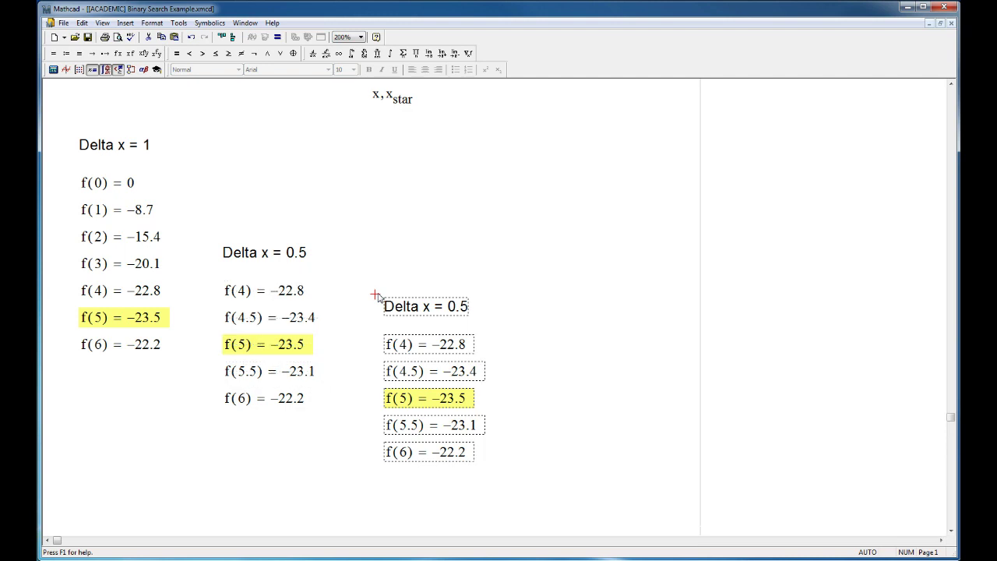
pyautogui.click(376, 296)
pyautogui.click(461, 307)
pyautogui.write('2')
pyautogui.click(554, 258)
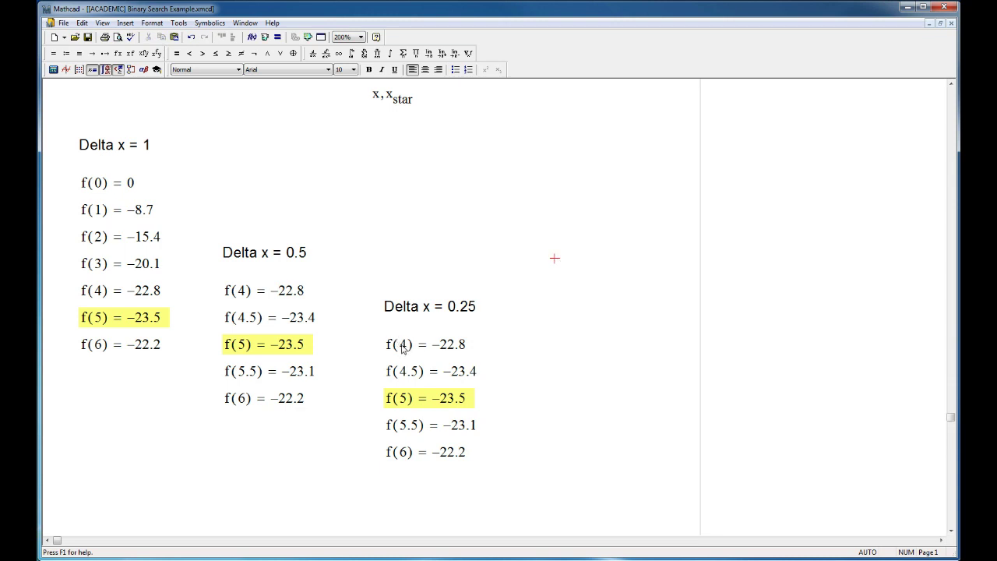
# Change the copied rows to f(4.5), f(4.75), f(5), f(5.25) and f(5.5).
pyautogui.click(406, 352)
pyautogui.write('.')
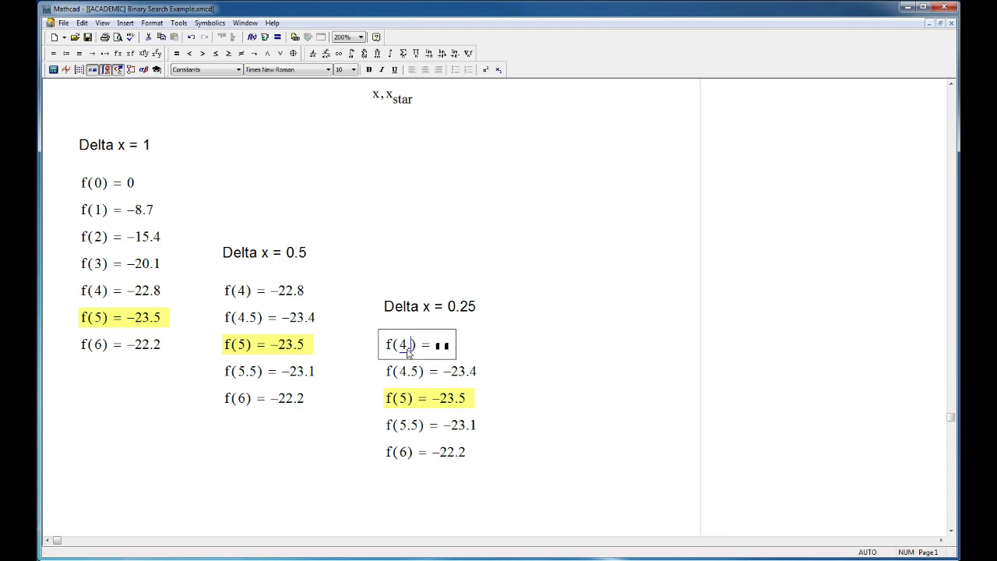
pyautogui.write('5')
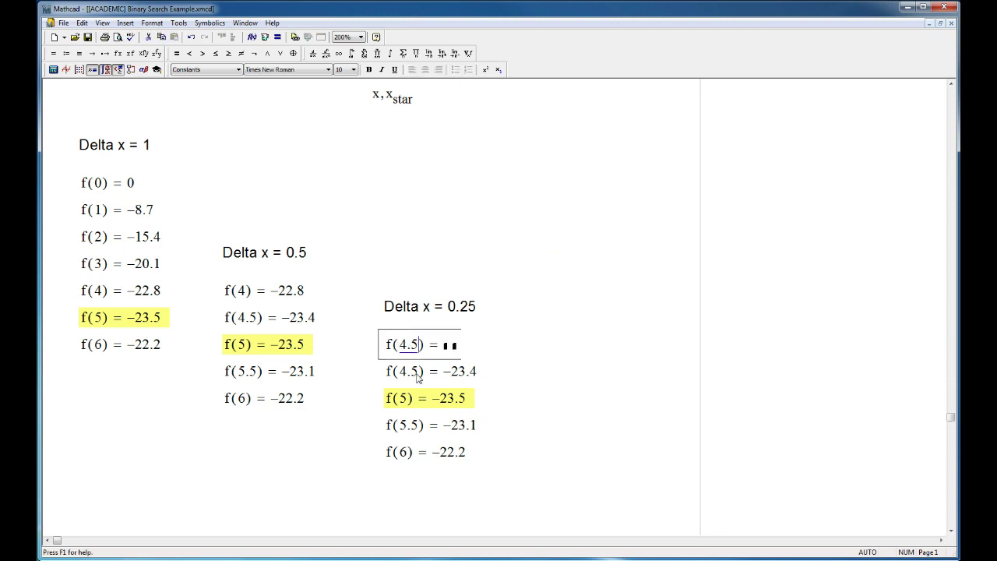
pyautogui.click(414, 372)
pyautogui.write('7')
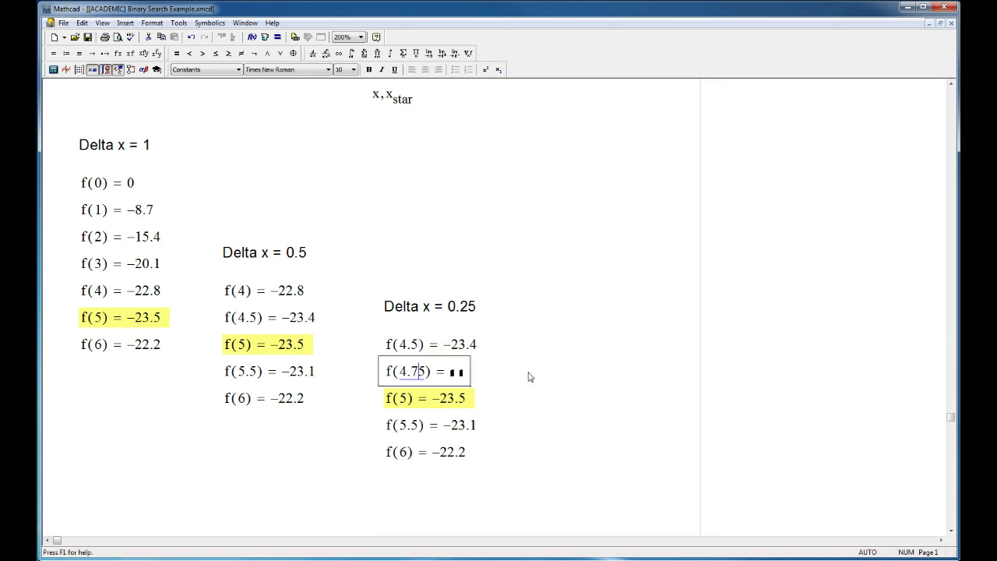
pyautogui.click(527, 367)
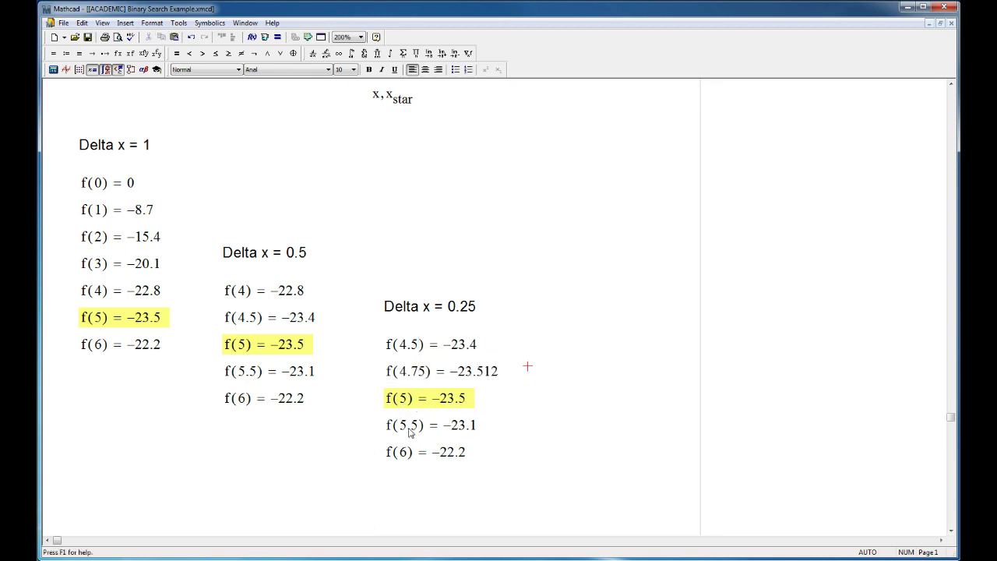
pyautogui.click(413, 425)
pyautogui.write('2')
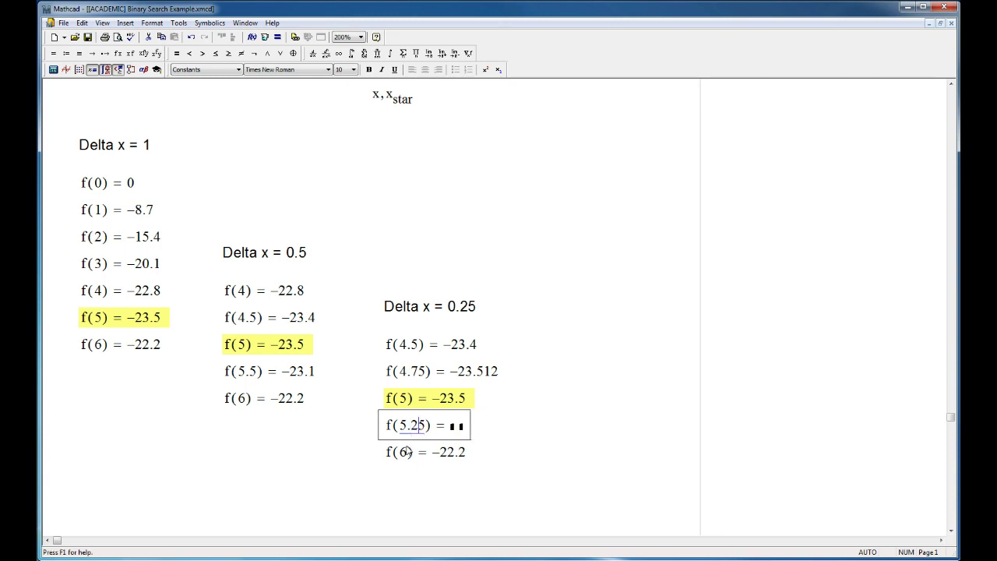
pyautogui.click(407, 454)
pyautogui.press('BackSpace')
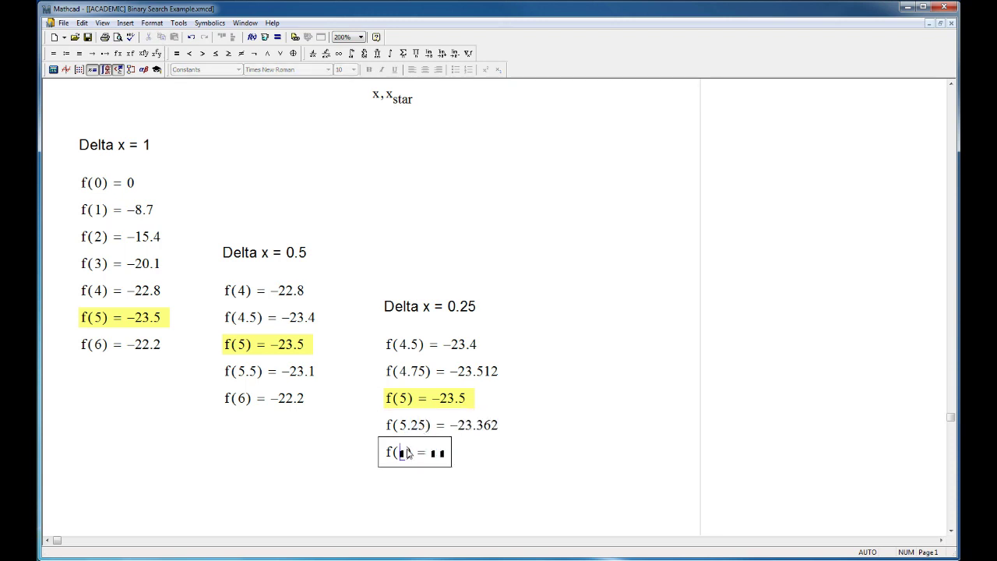
pyautogui.write('5.5')
pyautogui.click(536, 438)
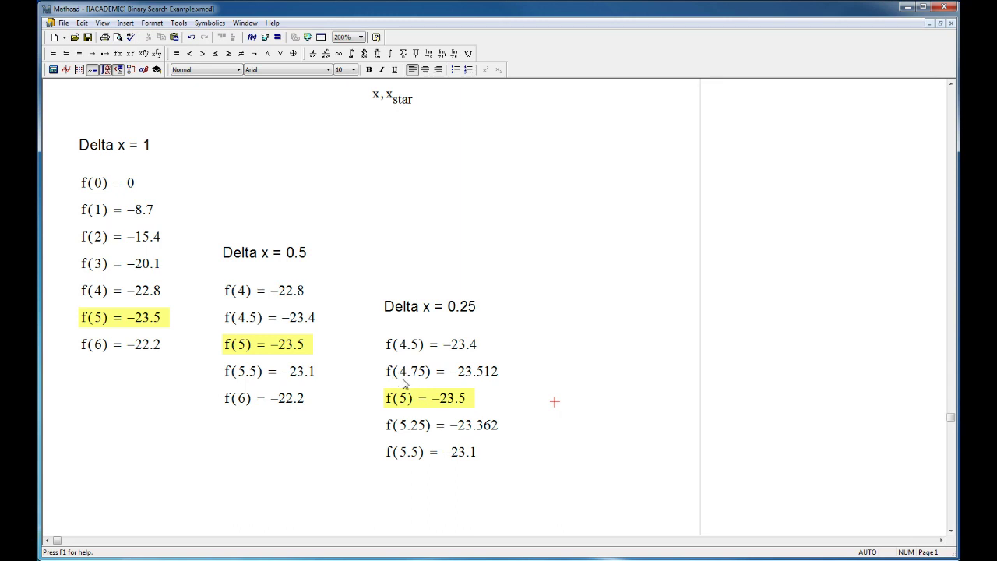
# Remove the yellow highlight from f(5) in the Delta x = 0.25 column.
pyautogui.click(421, 398)
pyautogui.rightClick(422, 397)
pyautogui.click(451, 460)
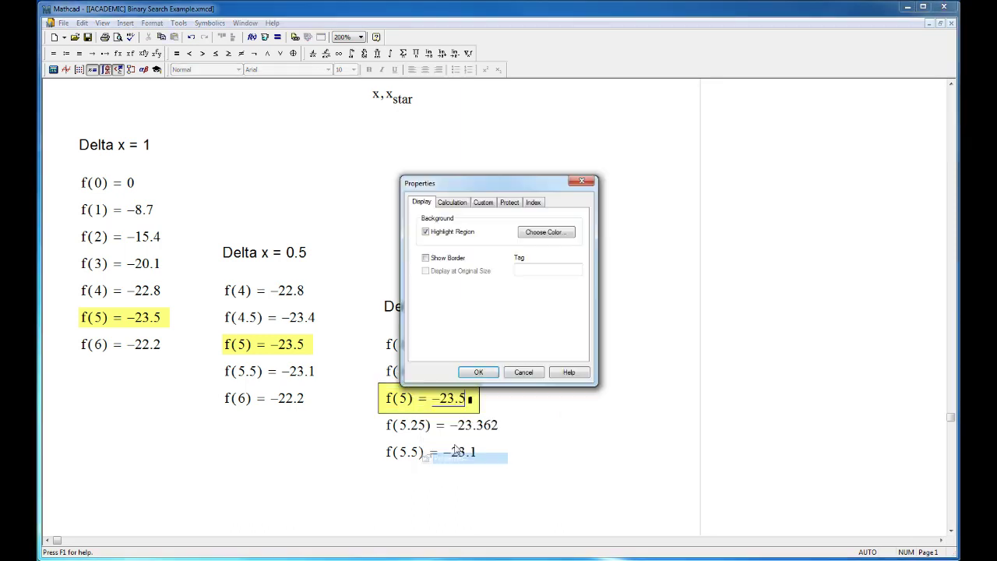
pyautogui.click(426, 232)
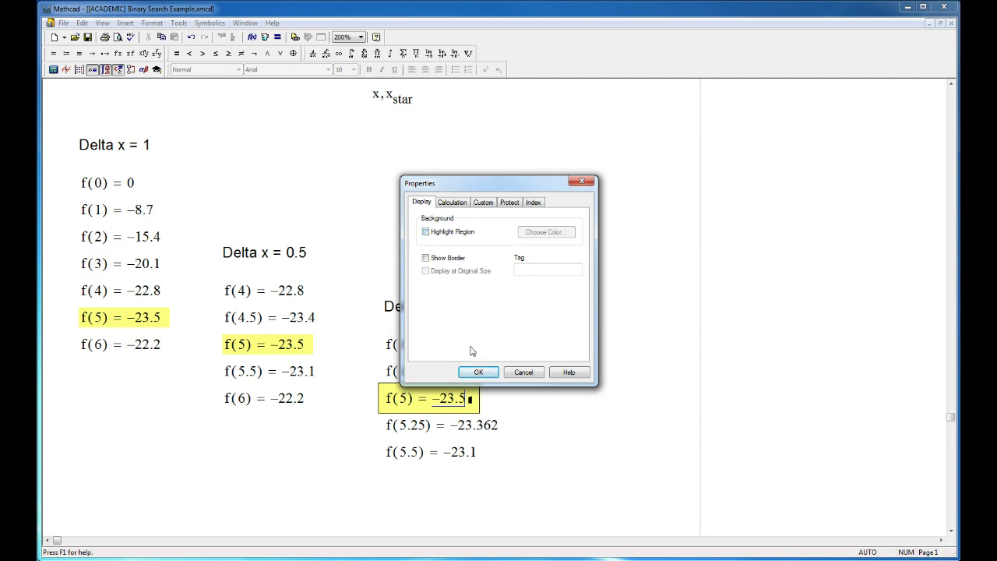
pyautogui.click(478, 371)
pyautogui.click(537, 375)
# Highlight f(4.75) = −23.512 in yellow as that column's new minimum.
pyautogui.click(443, 375)
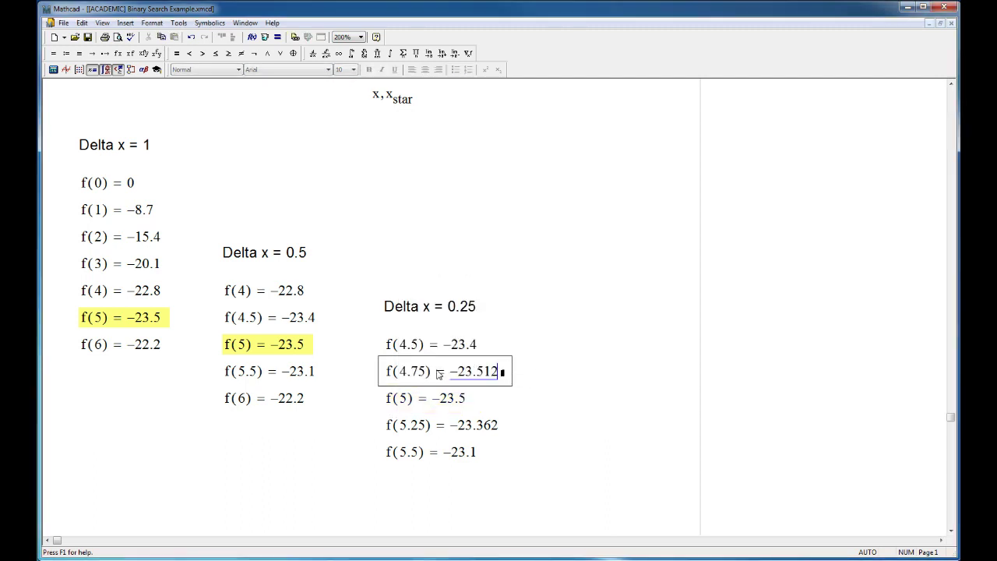
pyautogui.rightClick(440, 372)
pyautogui.click(462, 433)
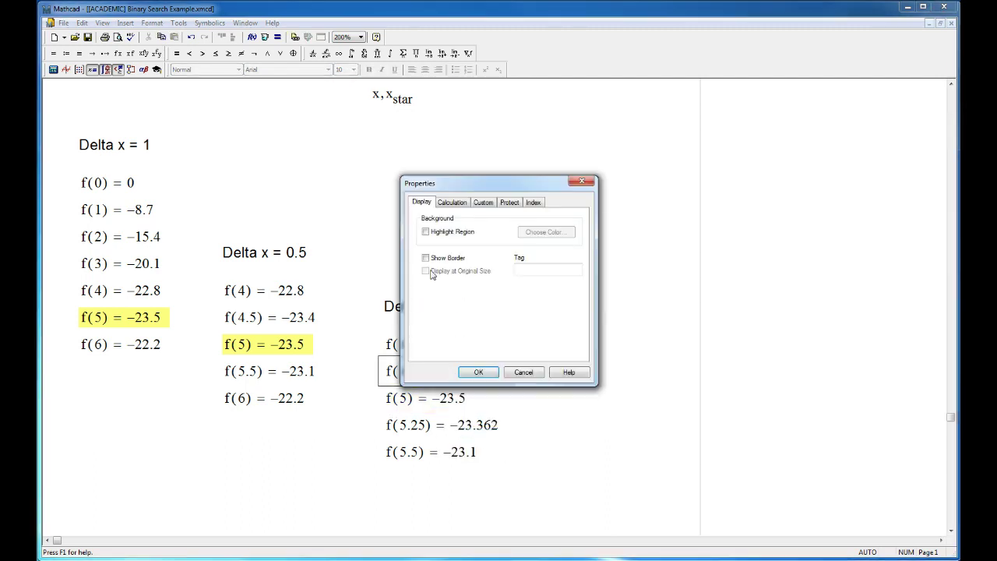
pyautogui.click(426, 231)
pyautogui.click(478, 370)
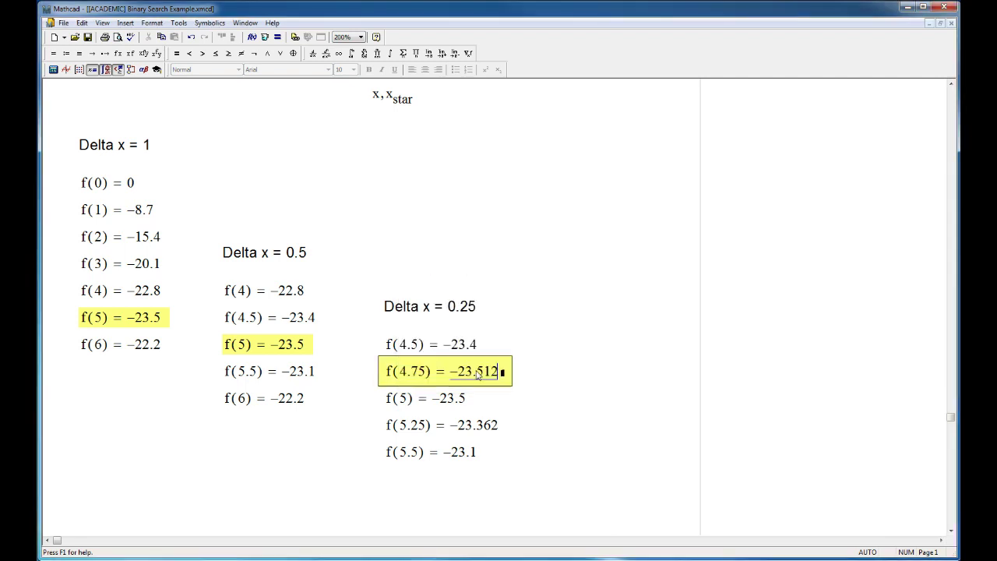
pyautogui.click(572, 403)
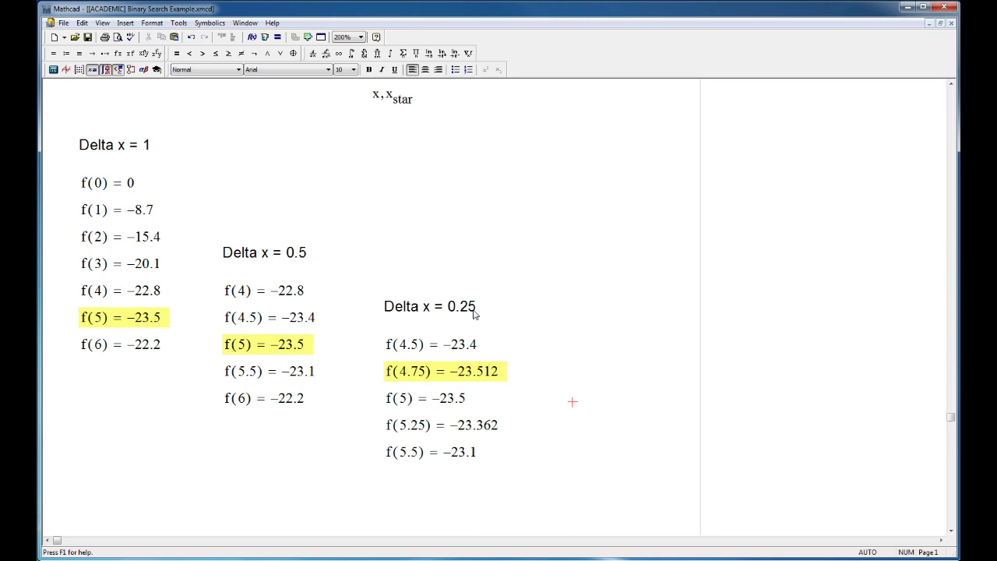
# Move the Delta x = 0.5 and 0.25 columns left, closer to the first column.
pyautogui.moveTo(364, 284); pyautogui.dragTo(454, 455)
pyautogui.moveTo(196, 187); pyautogui.dragTo(413, 468)
pyautogui.moveTo(421, 426); pyautogui.dragTo(400, 434)
pyautogui.moveTo(338, 257); pyautogui.dragTo(391, 438)
pyautogui.click(523, 452)
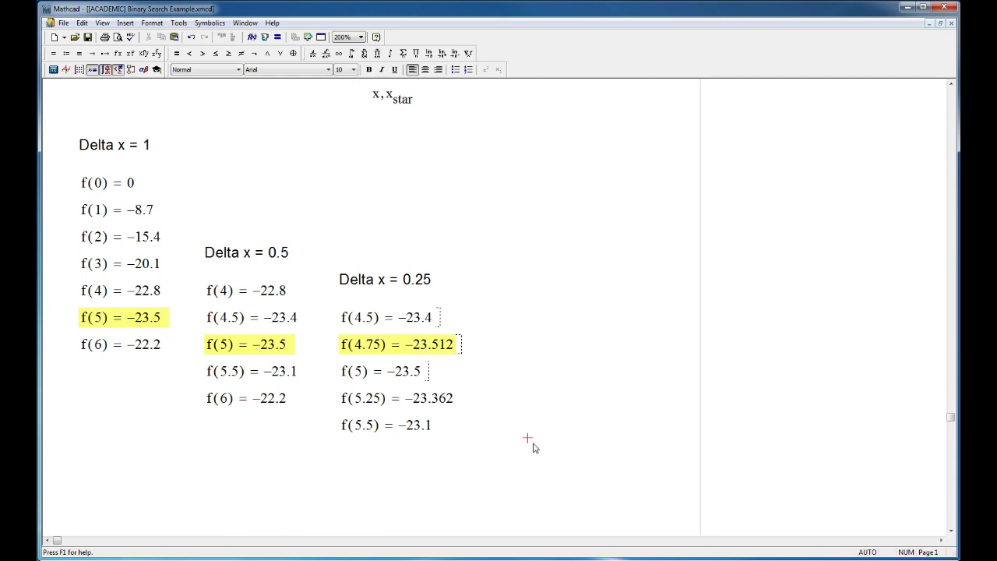
# Paste a copy of the Delta x = 0.25 column on the right, aligned with the other headings.
pyautogui.moveTo(319, 240); pyautogui.dragTo(477, 488)
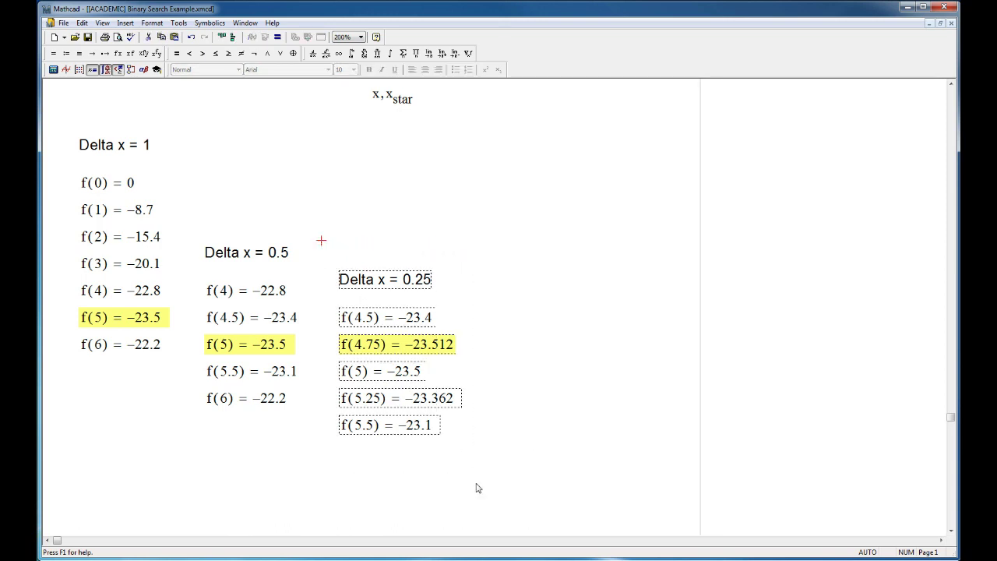
pyautogui.click(519, 315)
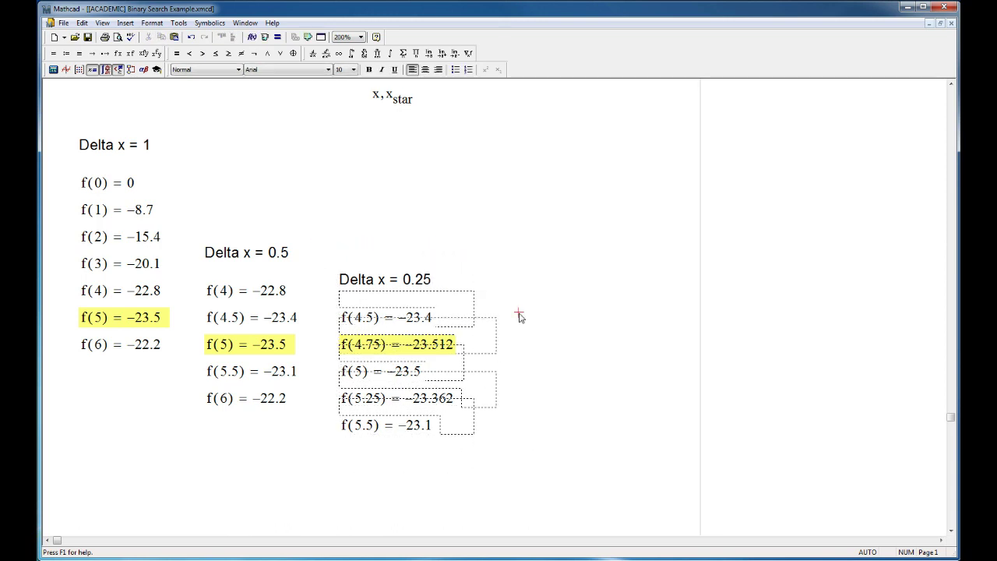
pyautogui.hotkey('ctrl', 'v')
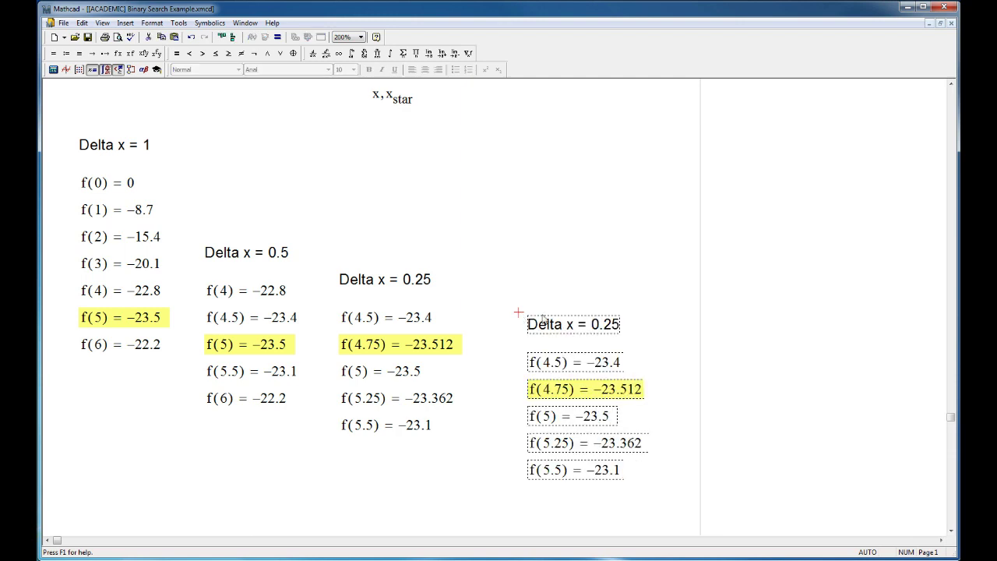
pyautogui.moveTo(544, 362); pyautogui.dragTo(519, 342)
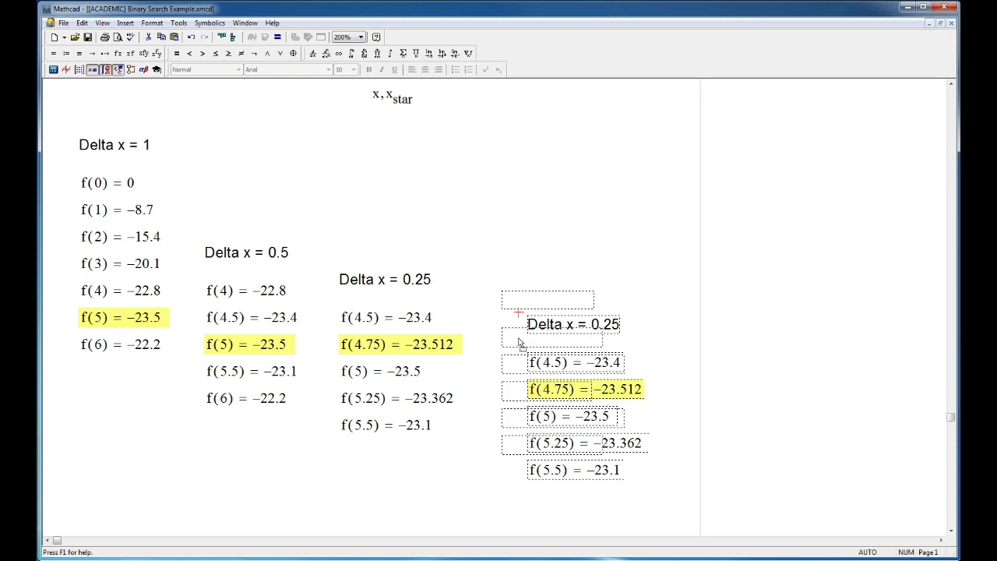
pyautogui.moveTo(519, 343); pyautogui.dragTo(518, 322)
pyautogui.click(636, 322)
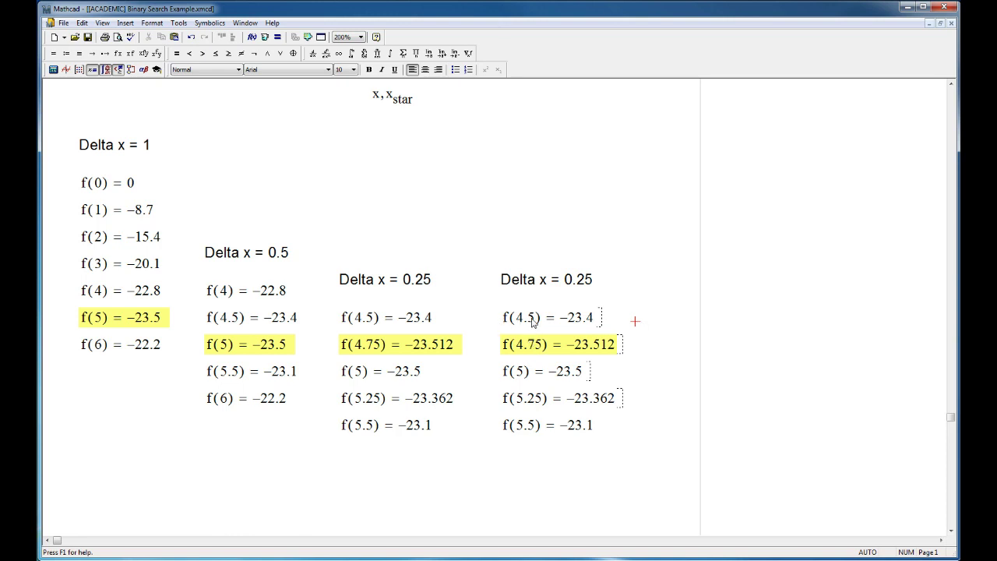
# Change the copied heading to Delta x = 0.125 and the second entry to f(4.625).
pyautogui.click(578, 285)
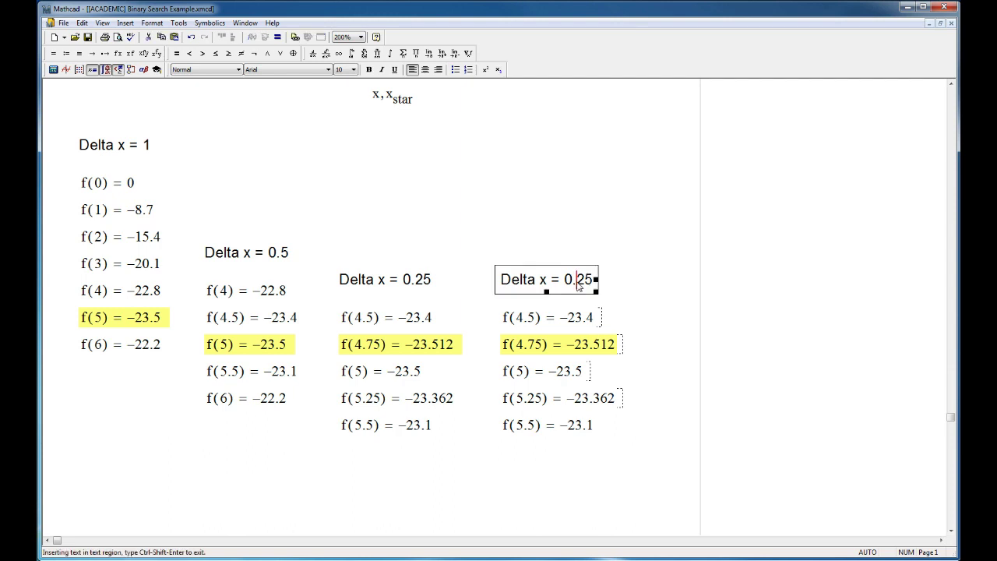
pyautogui.write('1')
pyautogui.click(627, 278)
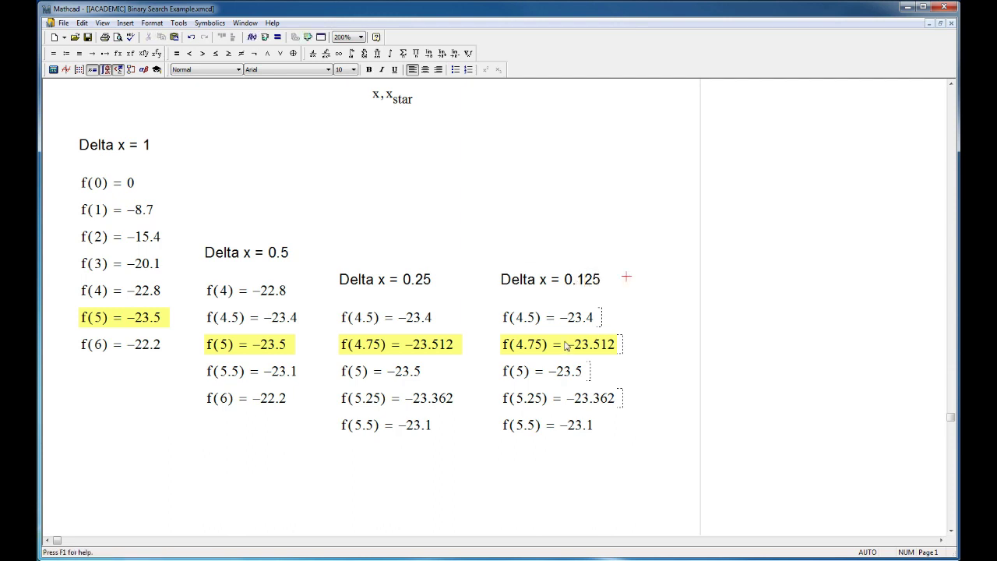
pyautogui.click(538, 348)
pyautogui.press('BackSpace')
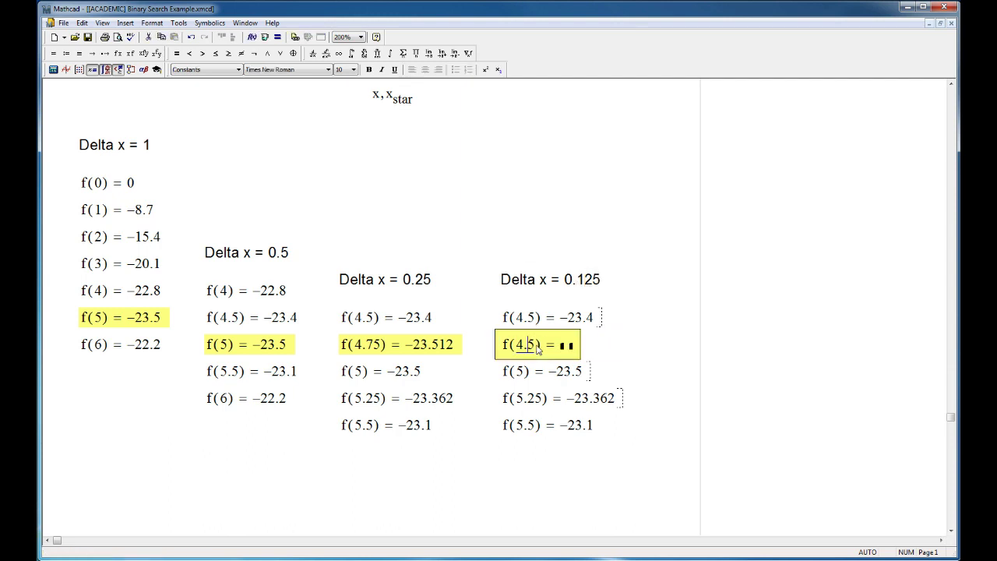
pyautogui.write('62')
pyautogui.click(635, 348)
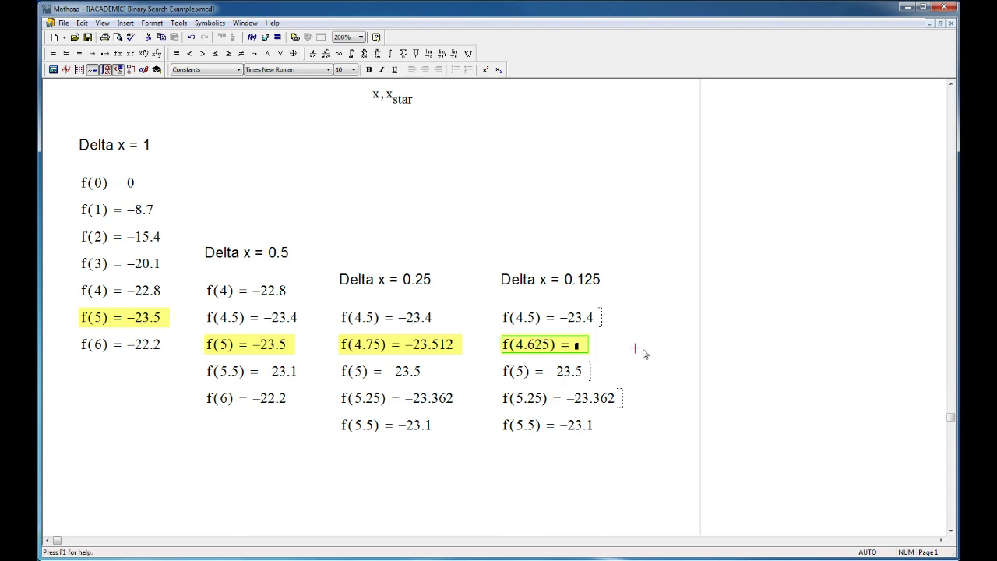
# Change the third entry's argument to 4.75, giving f(4.75) = −23.512.
pyautogui.click(521, 373)
pyautogui.press('BackSpace')
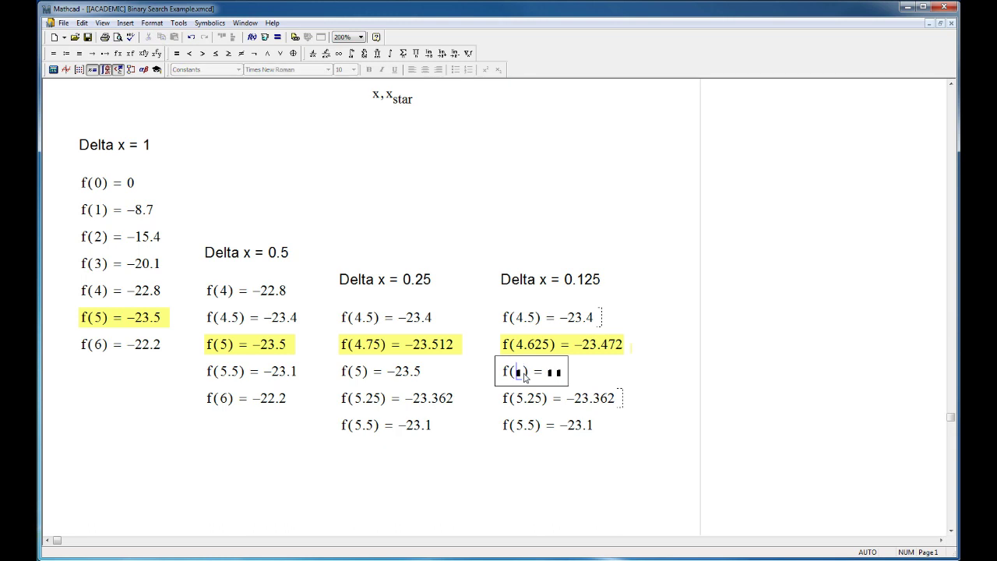
pyautogui.write('7.75')
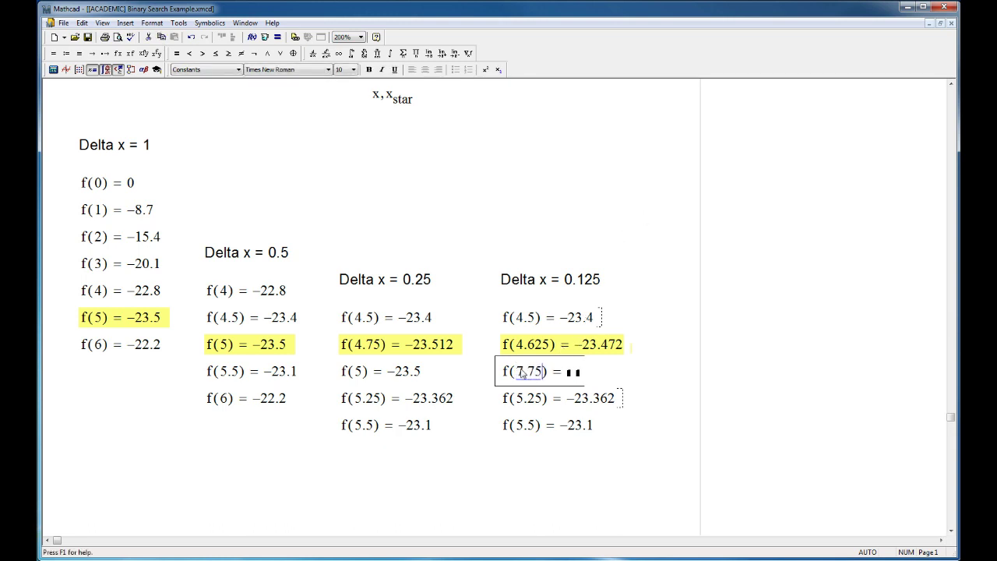
pyautogui.press('BackSpace')
pyautogui.write('4')
pyautogui.click(644, 371)
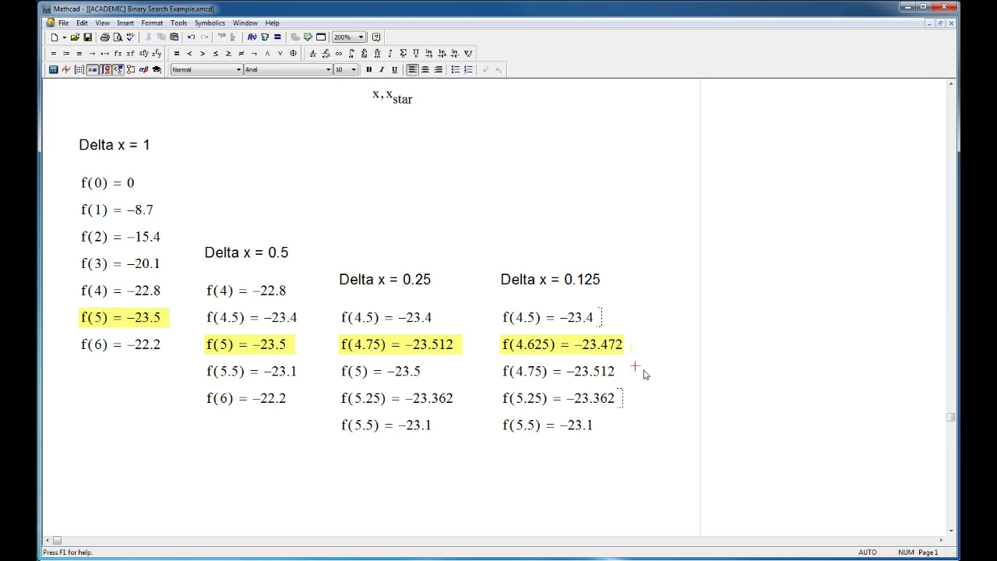
# Set the last two entries to f(4.875) and f(5), which evaluates to −23.5.
pyautogui.click(543, 406)
pyautogui.press('BackSpace')
pyautogui.press('BackSpace')
pyautogui.press('BackSpace')
pyautogui.press('BackSpace')
pyautogui.write('4.875')
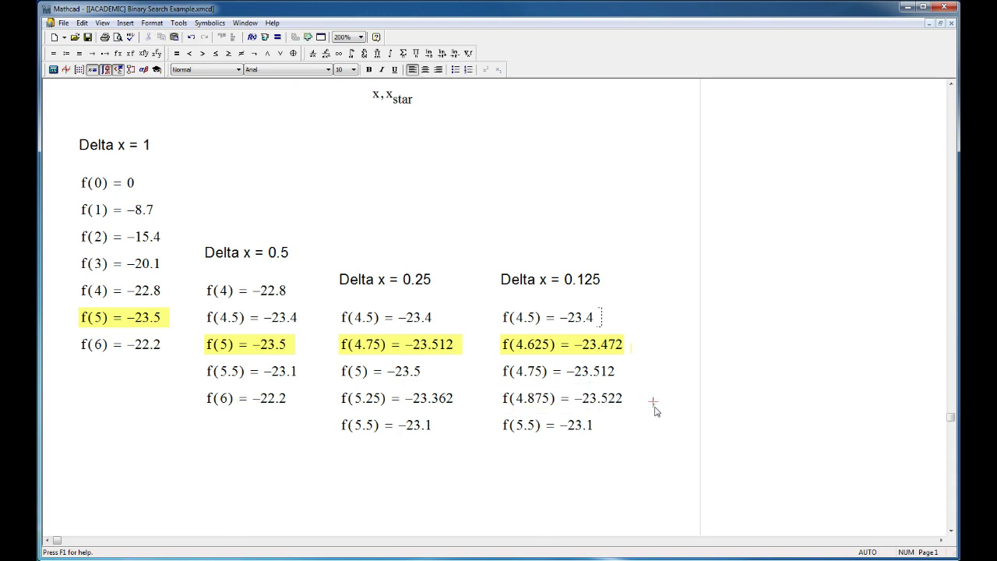
pyautogui.click(537, 431)
pyautogui.press('BackSpace')
pyautogui.press('BackSpace')
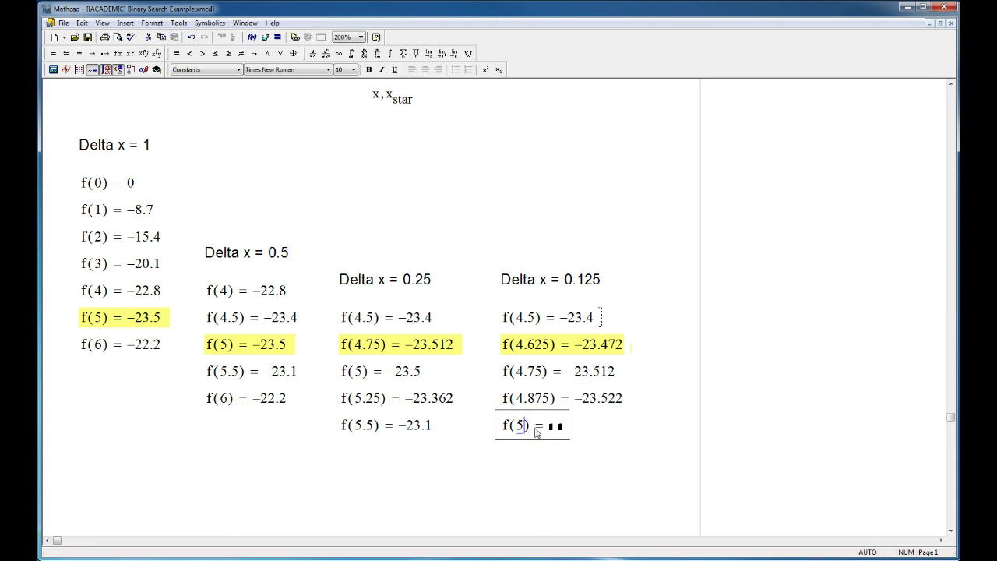
pyautogui.click(651, 439)
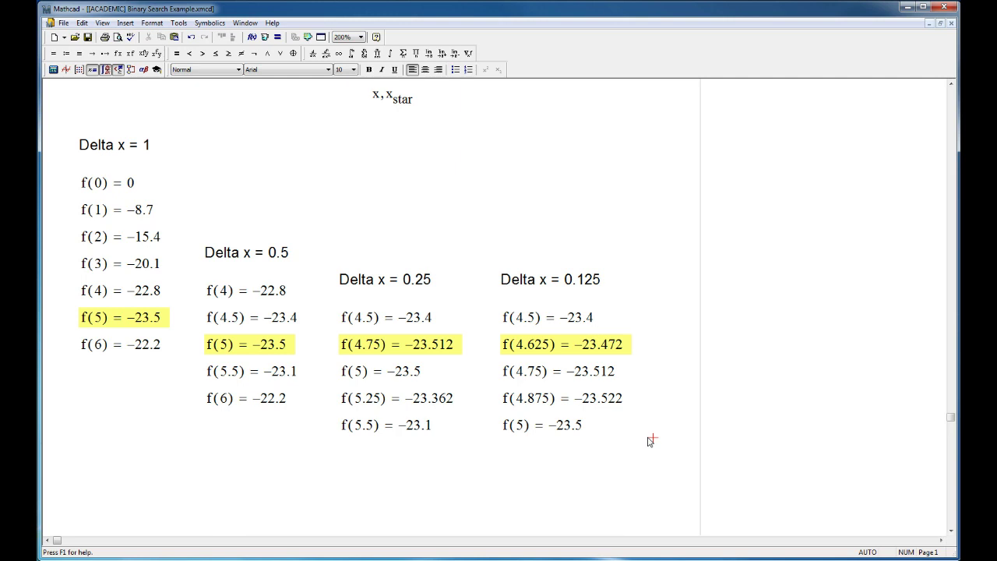
pyautogui.click(671, 439)
# Turn off Highlight Region in the properties of the f(4.625) entry.
pyautogui.rightClick(533, 349)
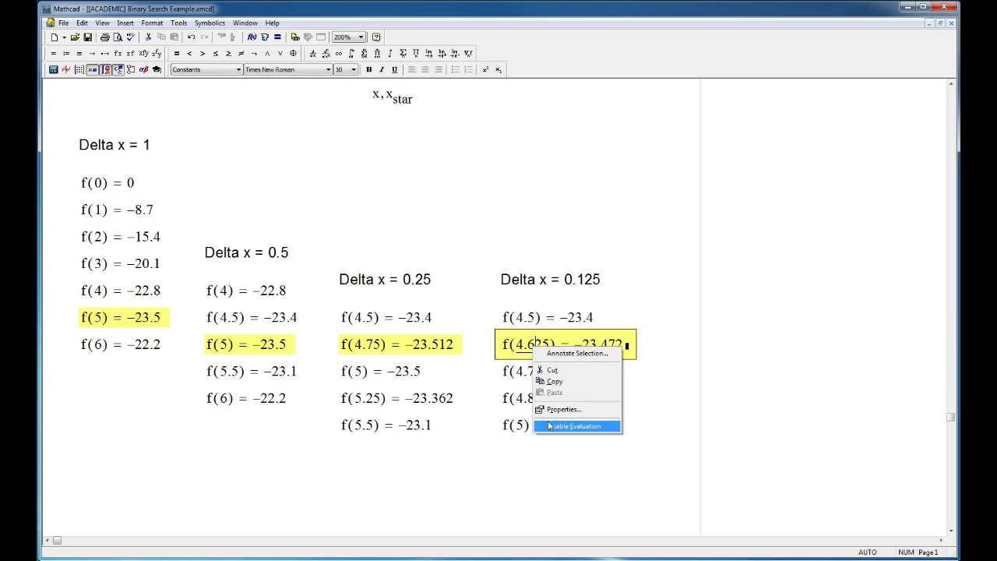
pyautogui.click(551, 409)
pyautogui.click(426, 232)
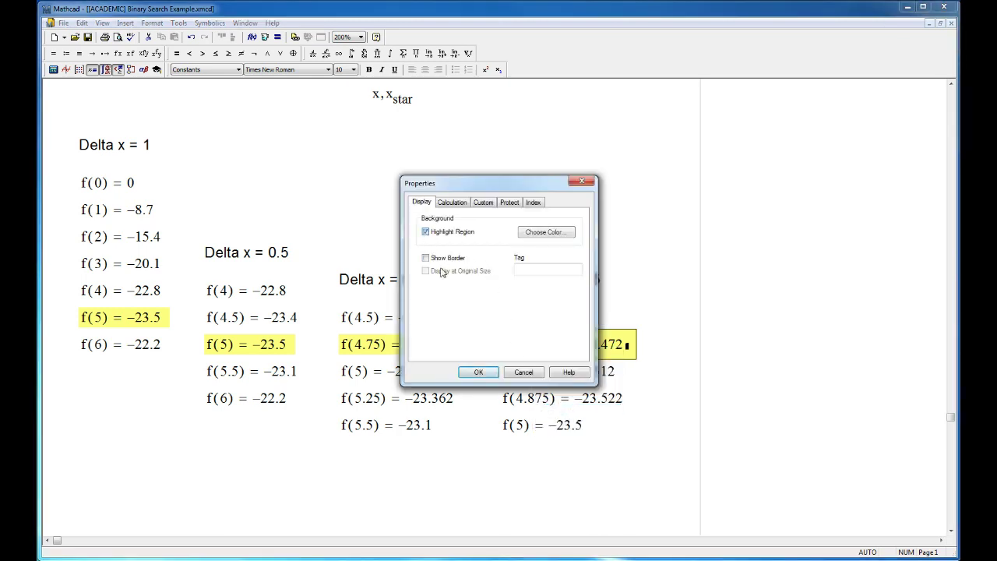
pyautogui.click(471, 372)
pyautogui.click(653, 429)
# Turn on Highlight Region for f(4.875) = −23.522, marking the new minimum.
pyautogui.rightClick(564, 402)
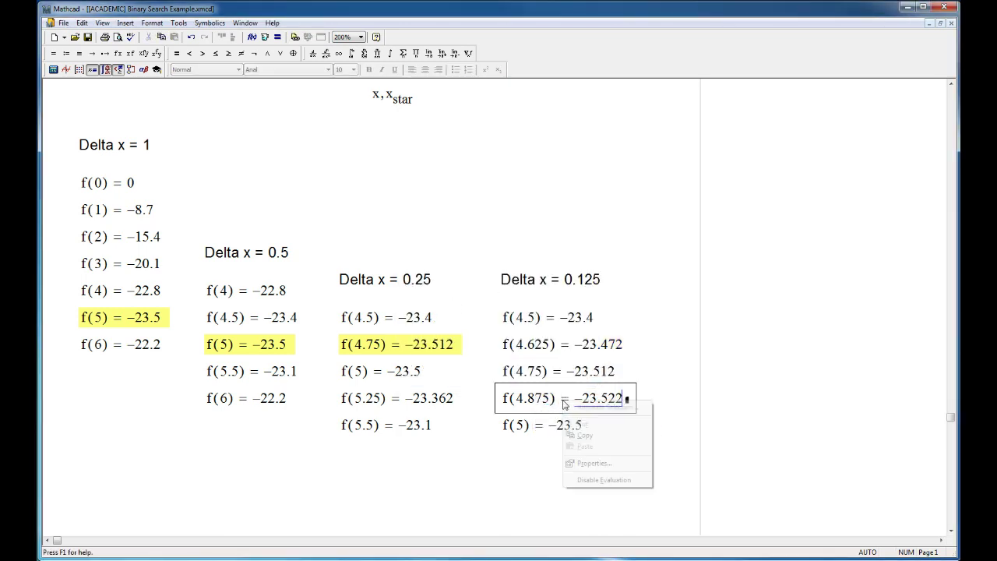
pyautogui.click(584, 464)
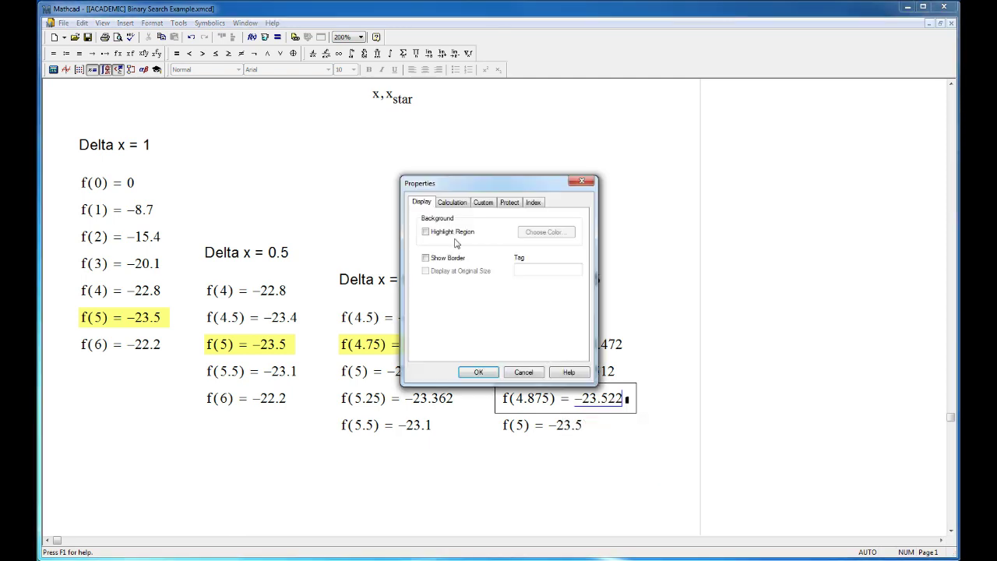
pyautogui.click(426, 232)
pyautogui.click(480, 373)
pyautogui.click(545, 467)
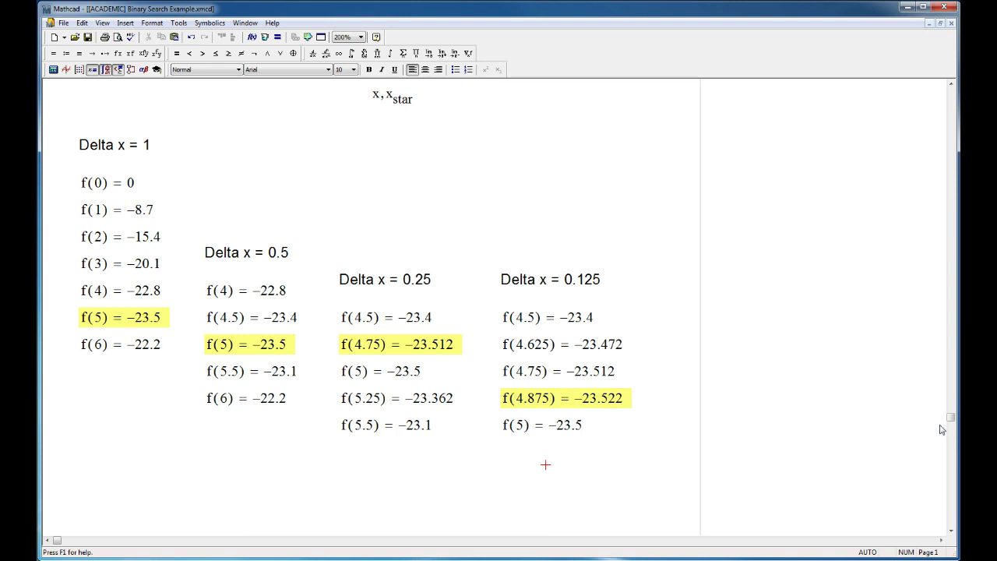
# Scroll up to the worksheet's top to show the title, f(x) definitions and plot.
pyautogui.scroll(4, 828, 402)
pyautogui.scroll(3, 819, 403)
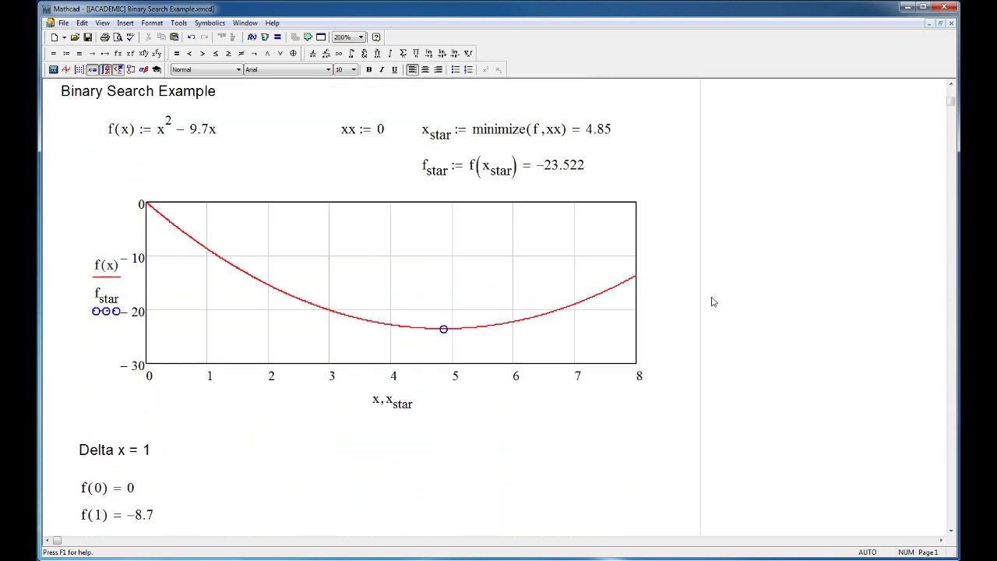
pyautogui.scroll(-7, 740, 385)
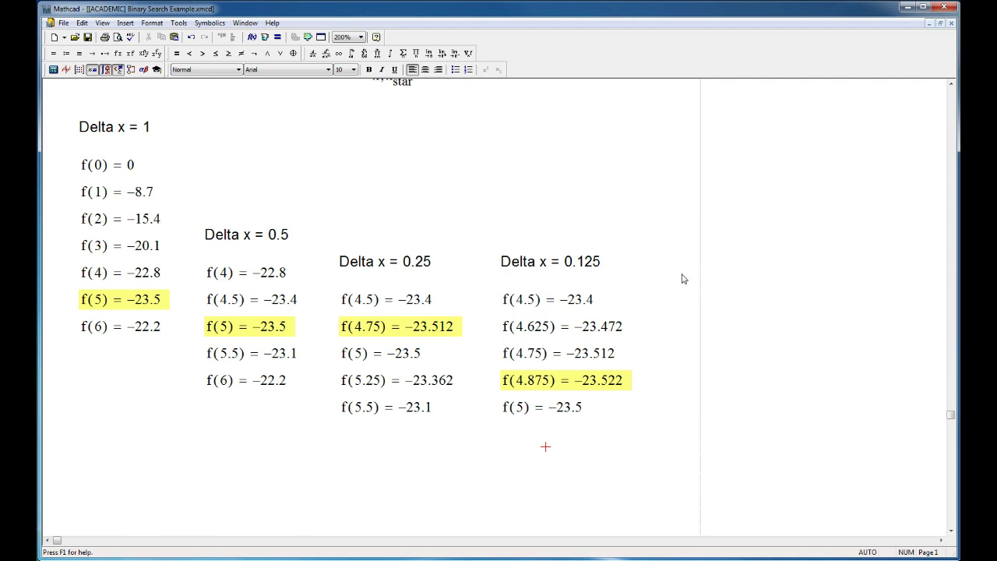
pyautogui.scroll(6, 661, 256)
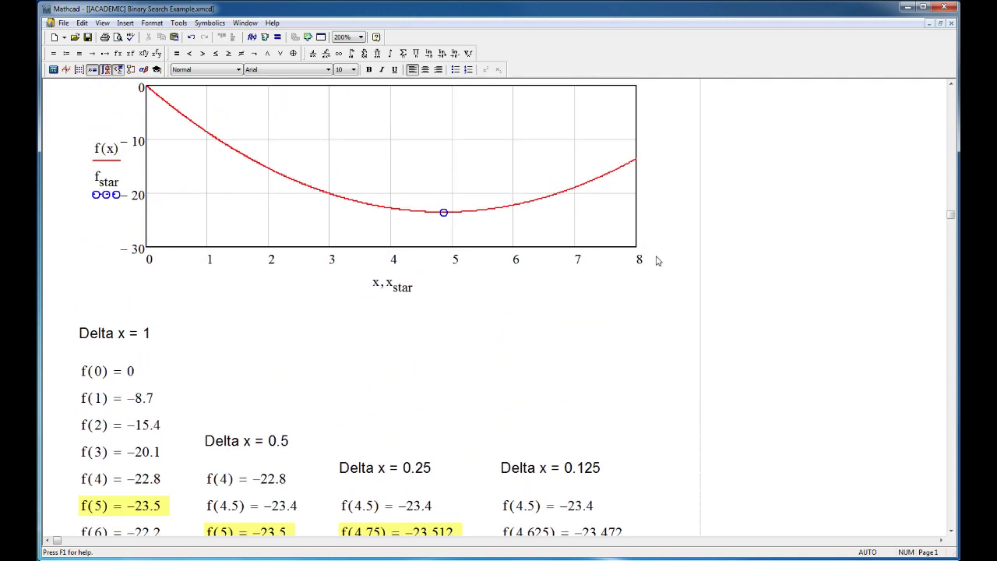
pyautogui.scroll(1, 656, 260)
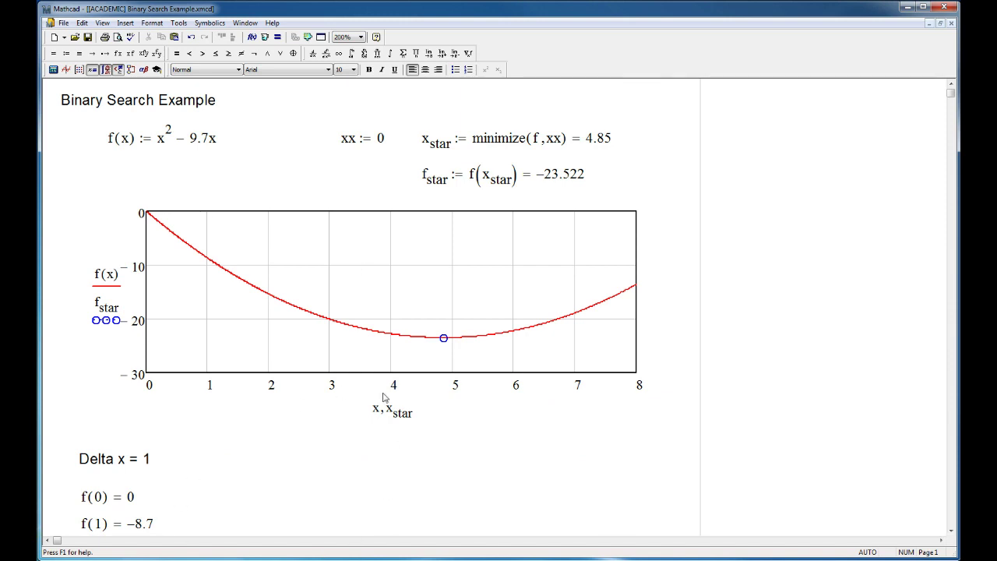